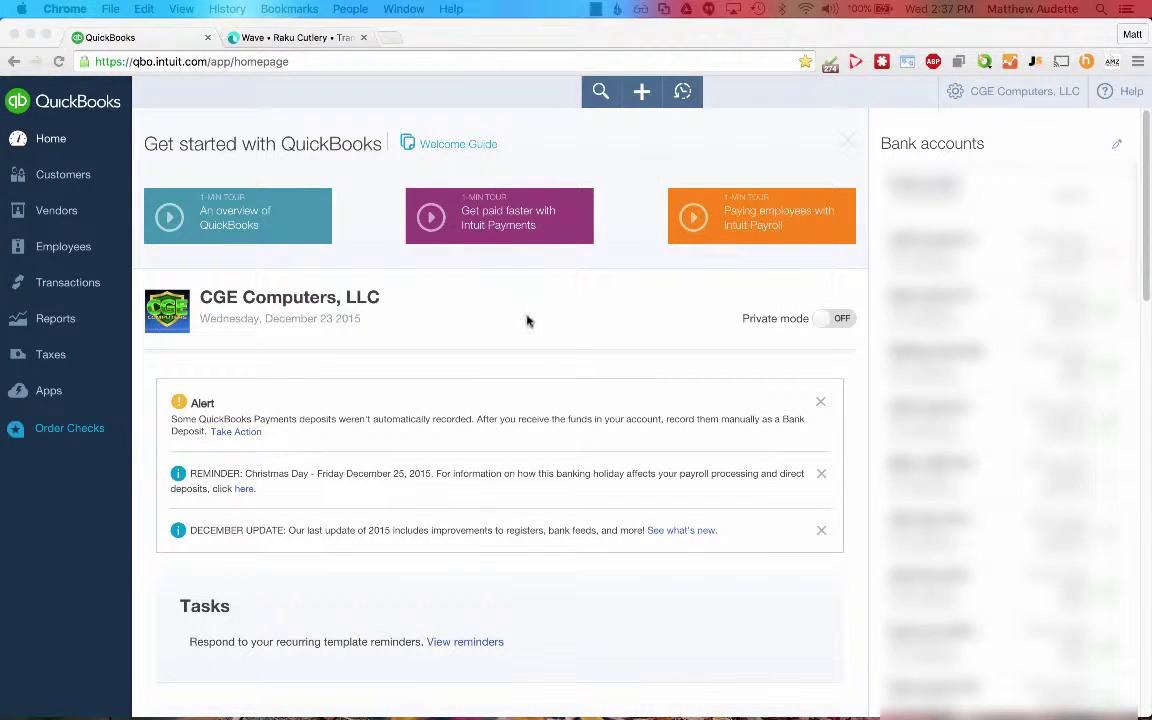
- Look over the unverified Raku Cutlery transactions in Wave, then return to the QuickBooks home page
left_click(527, 322)
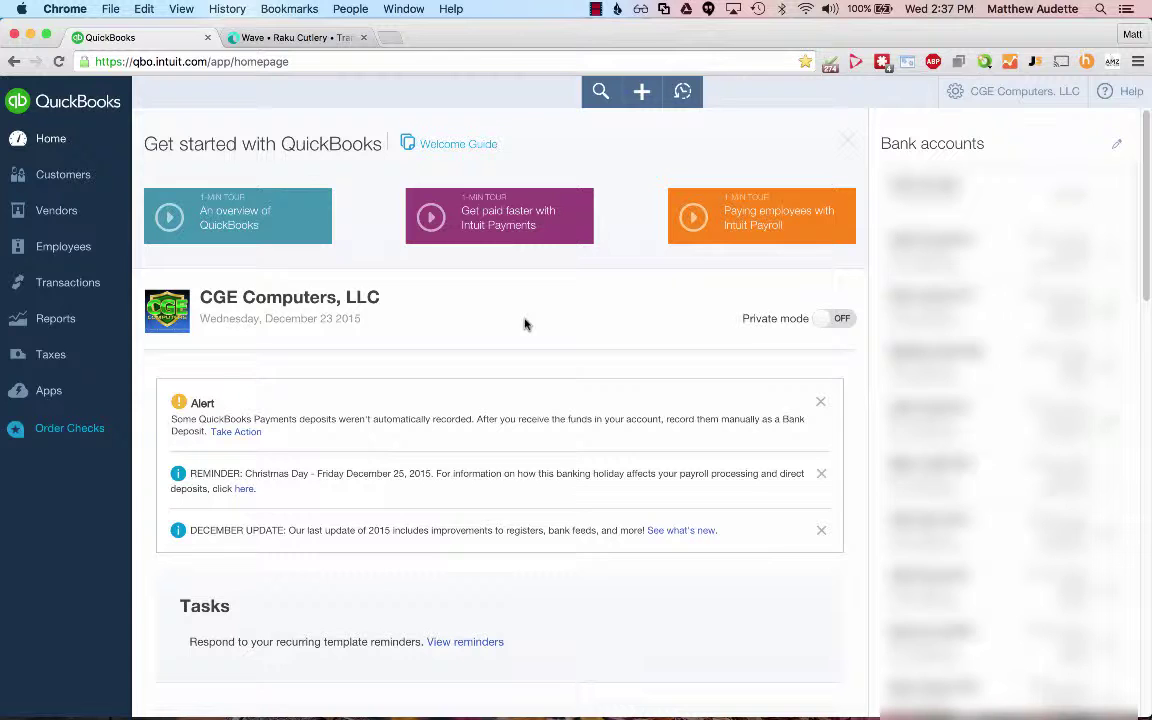
left_click(246, 36)
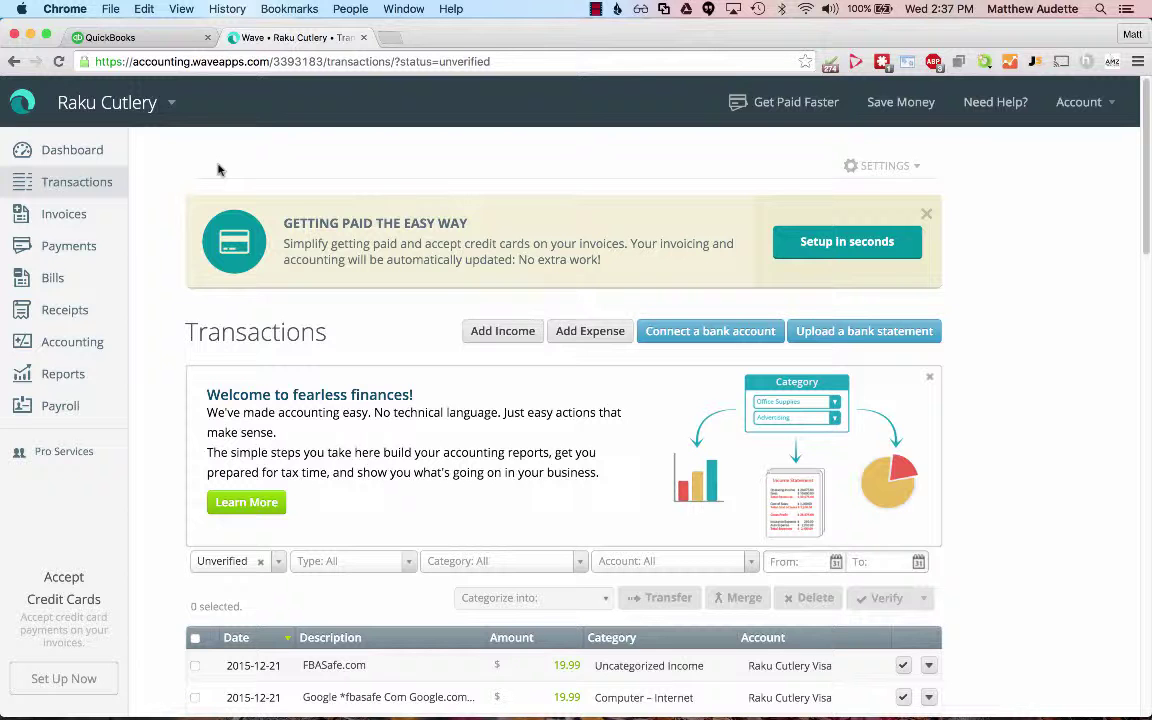
scroll(216, 170, "down", 2)
scroll(216, 170, "up", 2)
key("super+1")
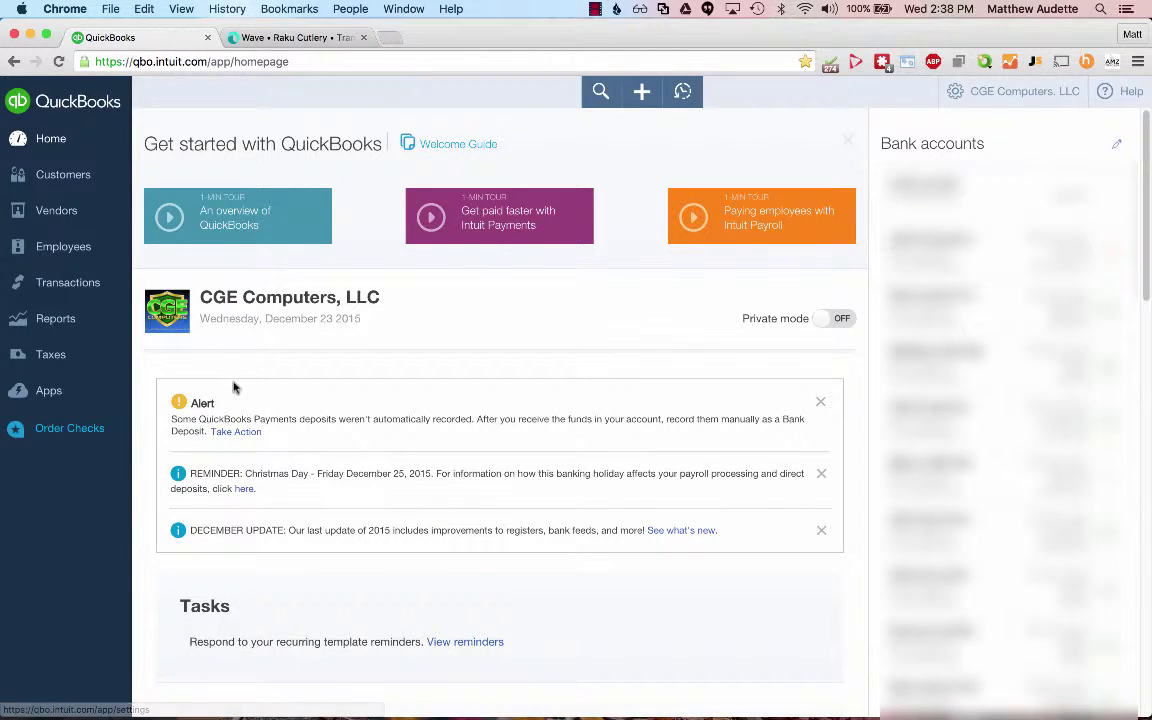
- Open the Chart of Accounts and run the account report for Raku Cutlery Visa
left_click(70, 282)
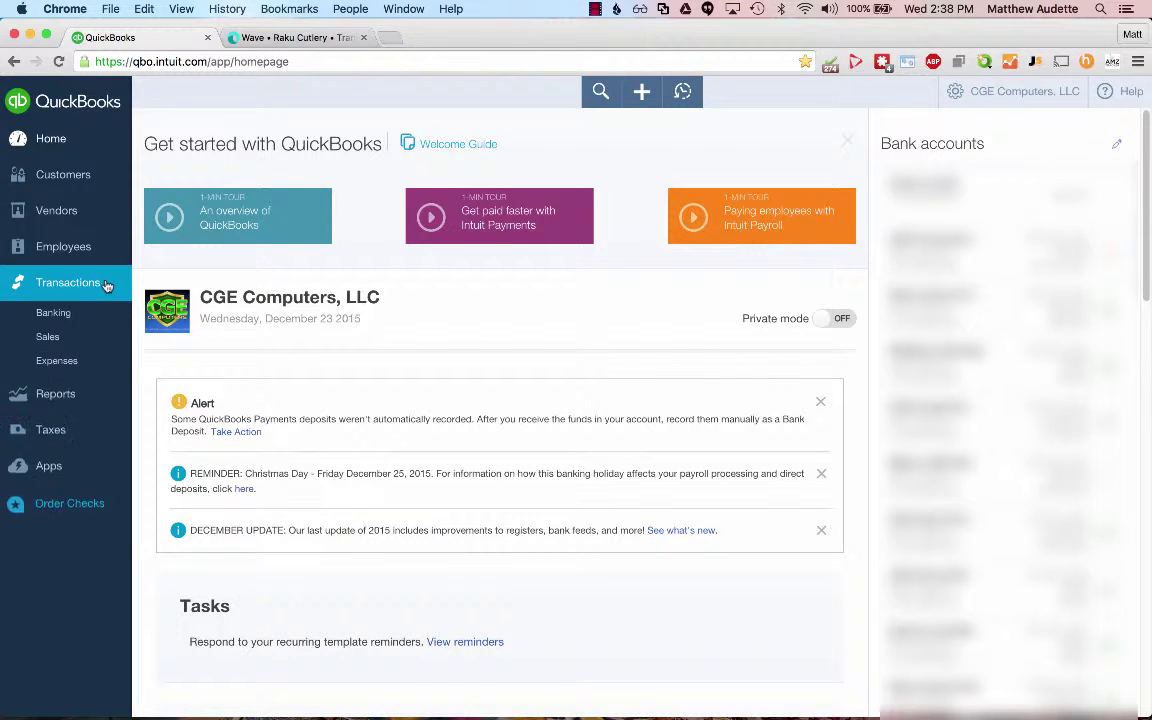
left_click(88, 389)
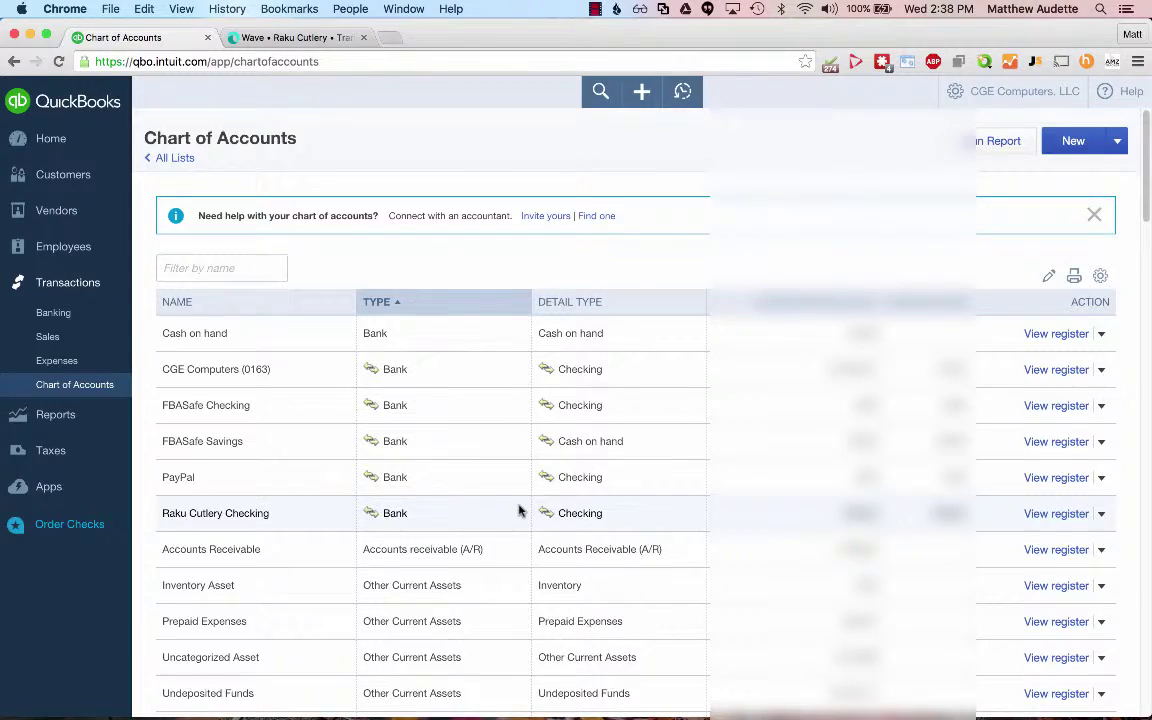
scroll(519, 511, "down", 5)
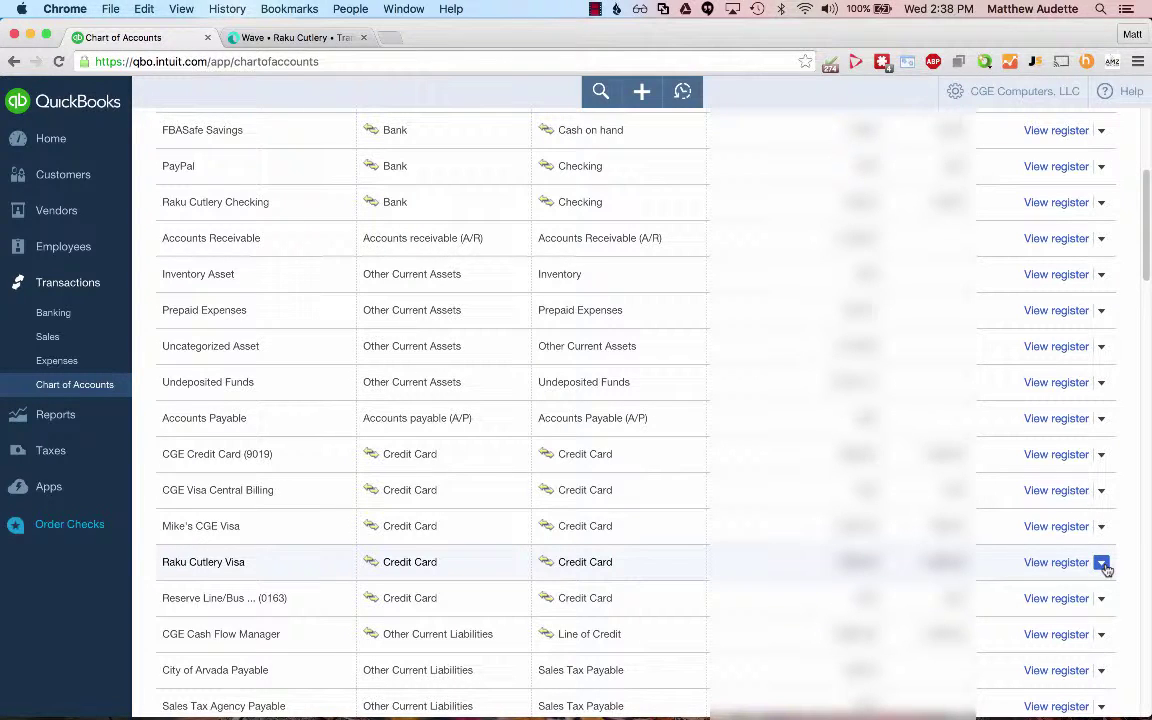
left_click(1103, 565)
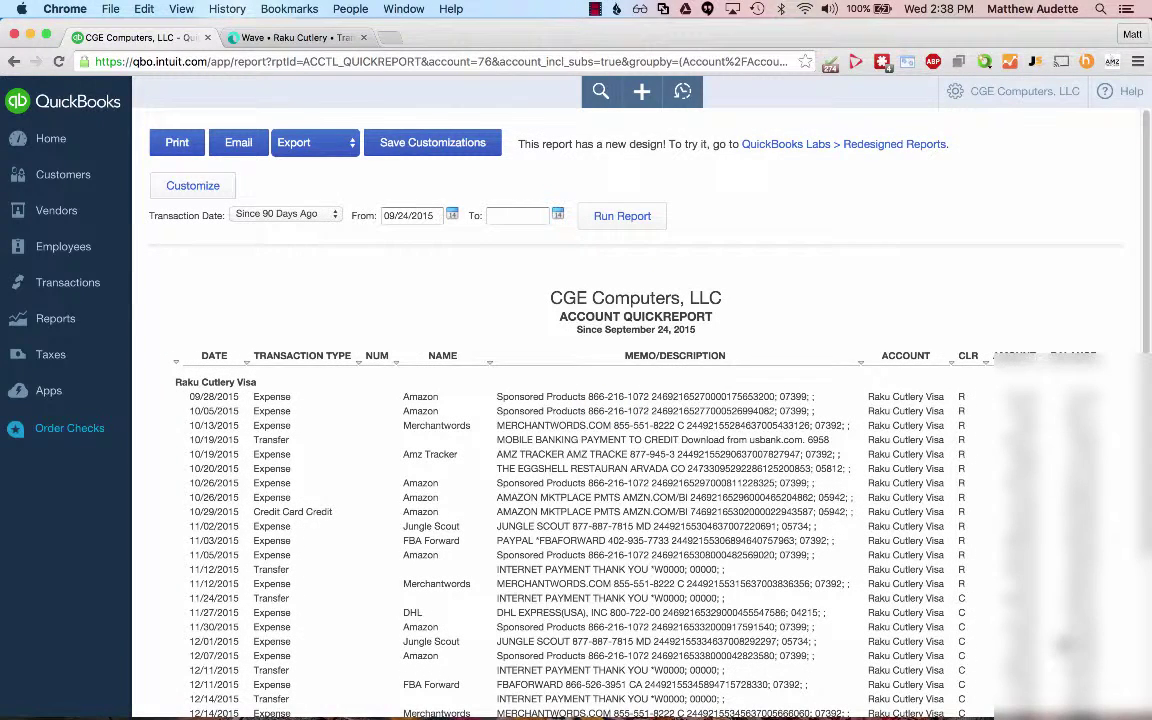
- Set the QuickReport's transaction date range to All Dates and rerun the report
left_click(338, 217)
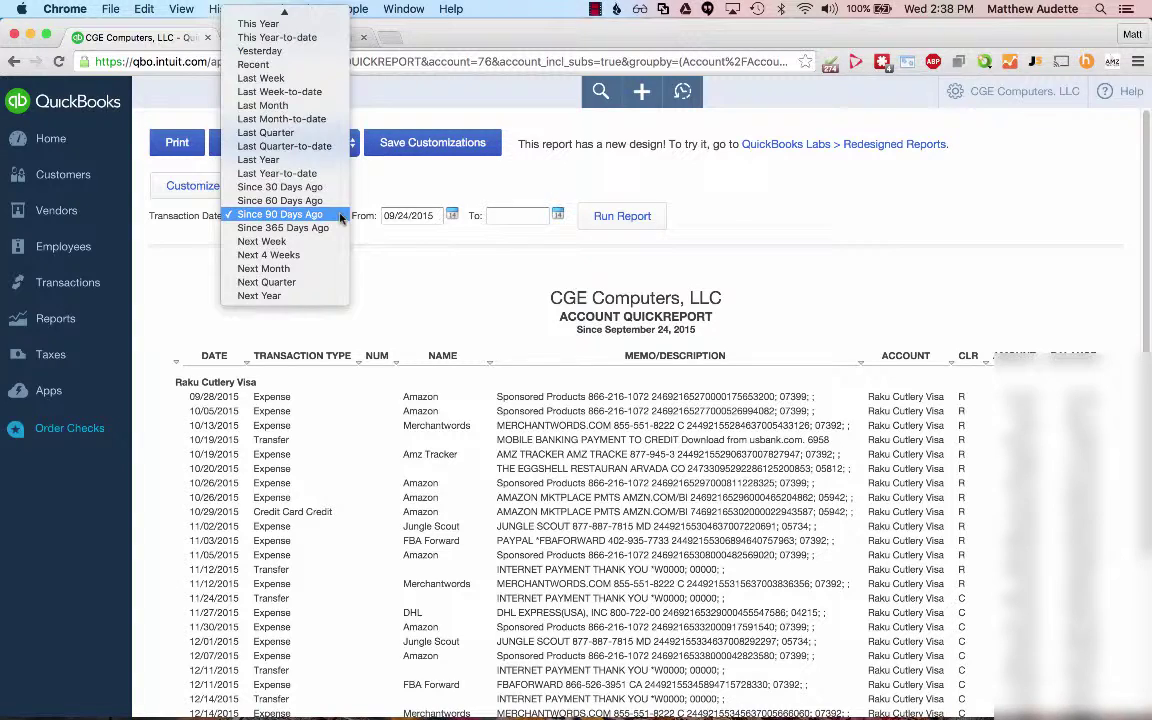
scroll(340, 217, "up", 5)
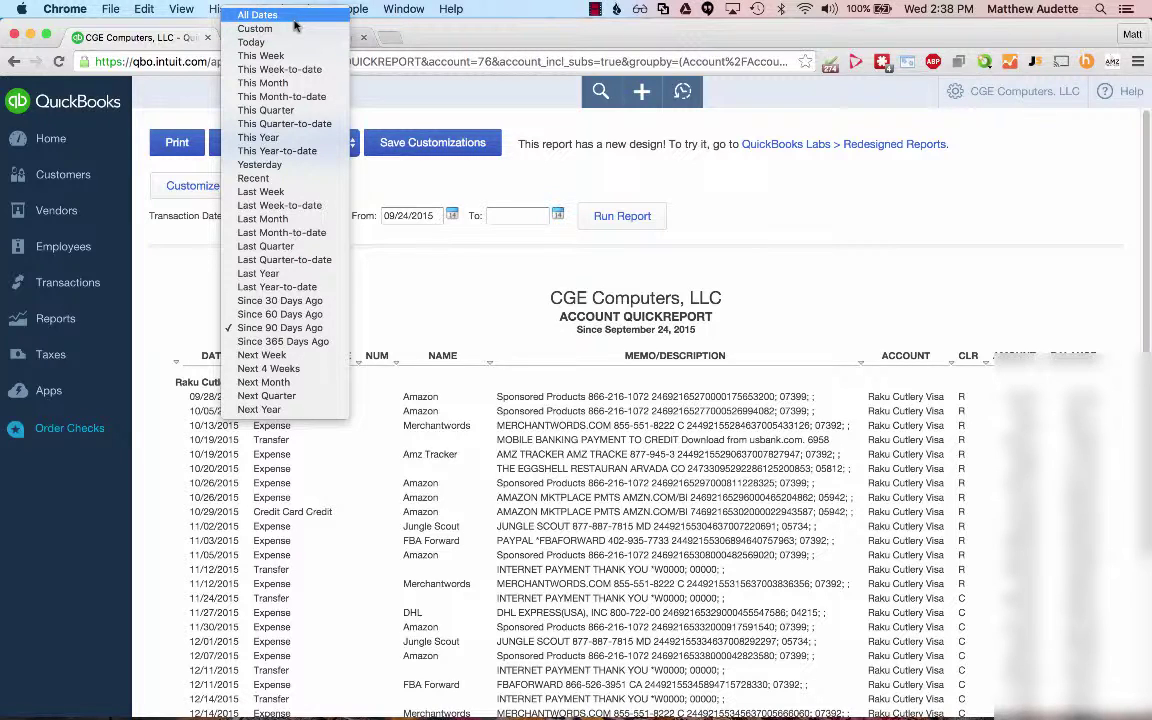
left_click(295, 16)
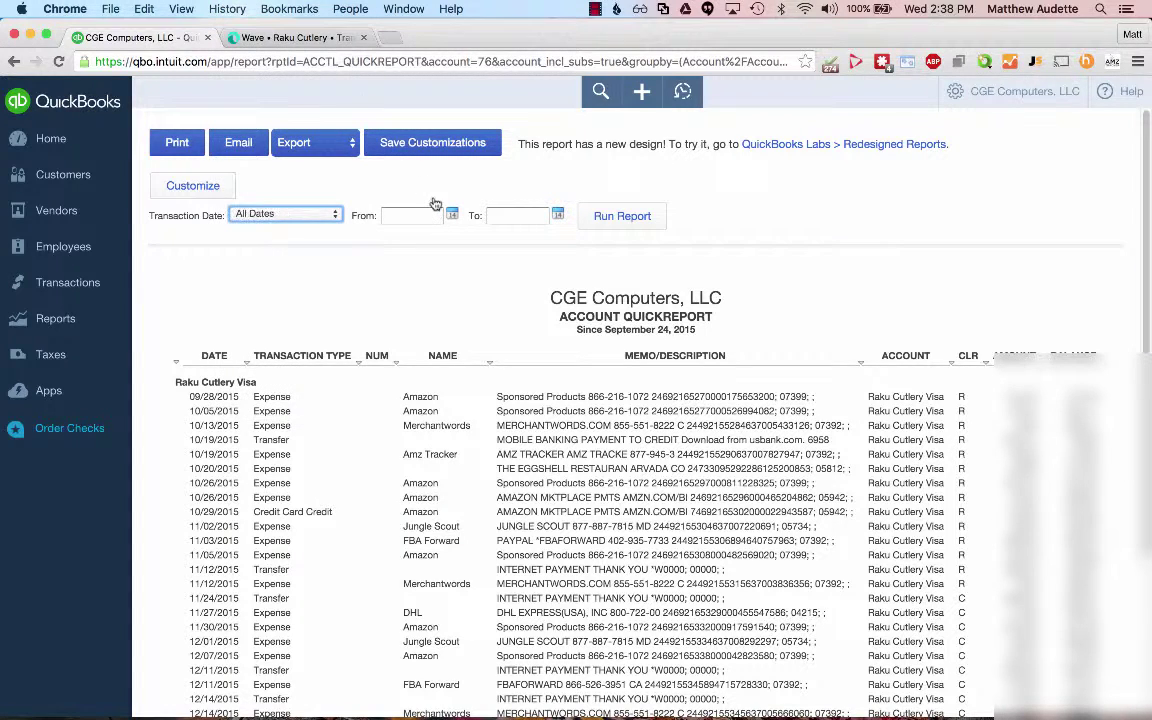
left_click(622, 220)
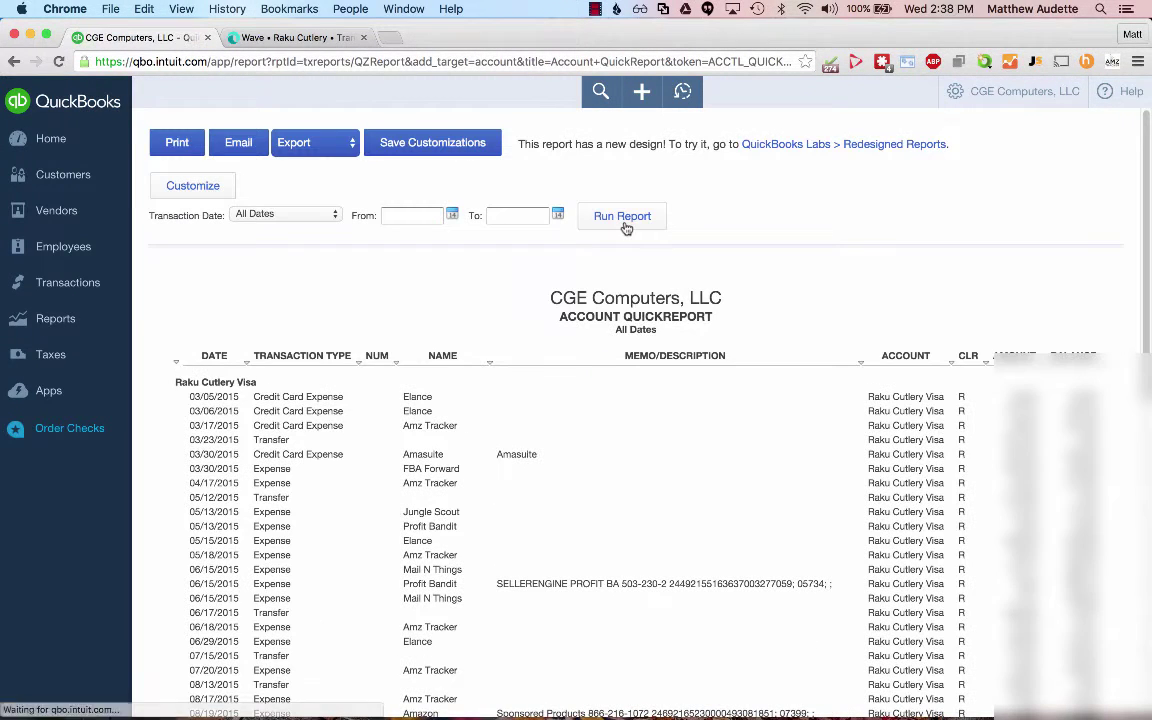
- Export the QuickReport as Excel (XLSX) and open the downloaded report4.xlsx in Excel
left_click(318, 143)
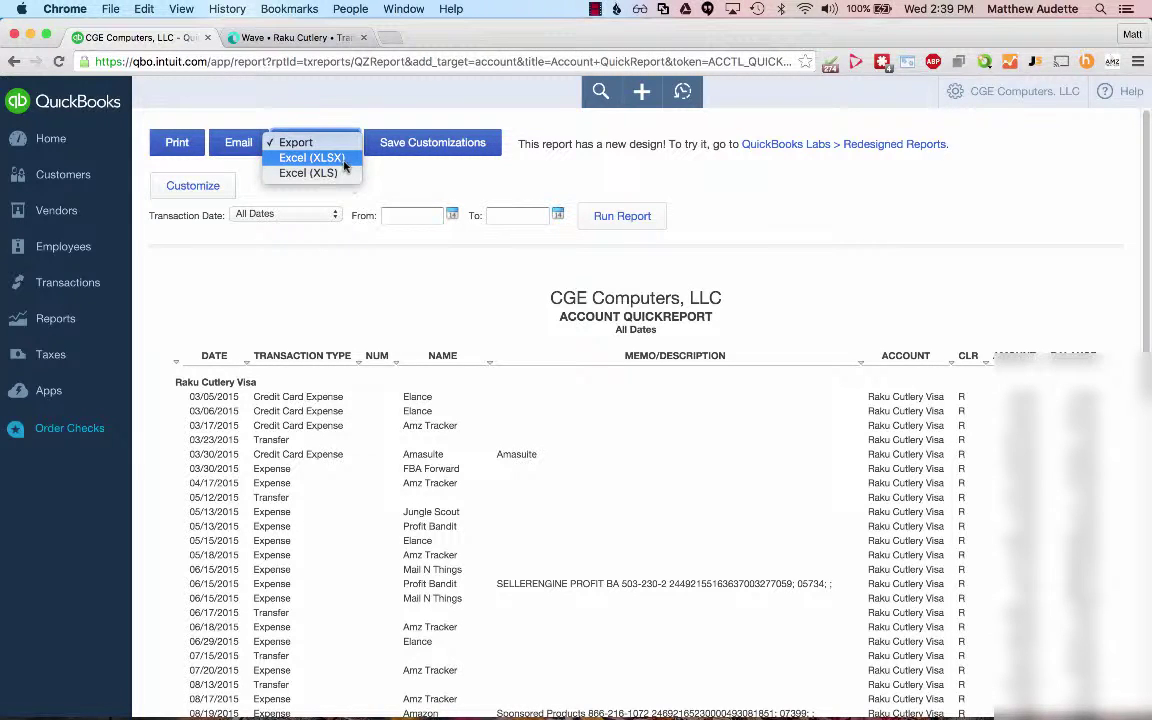
left_click(342, 160)
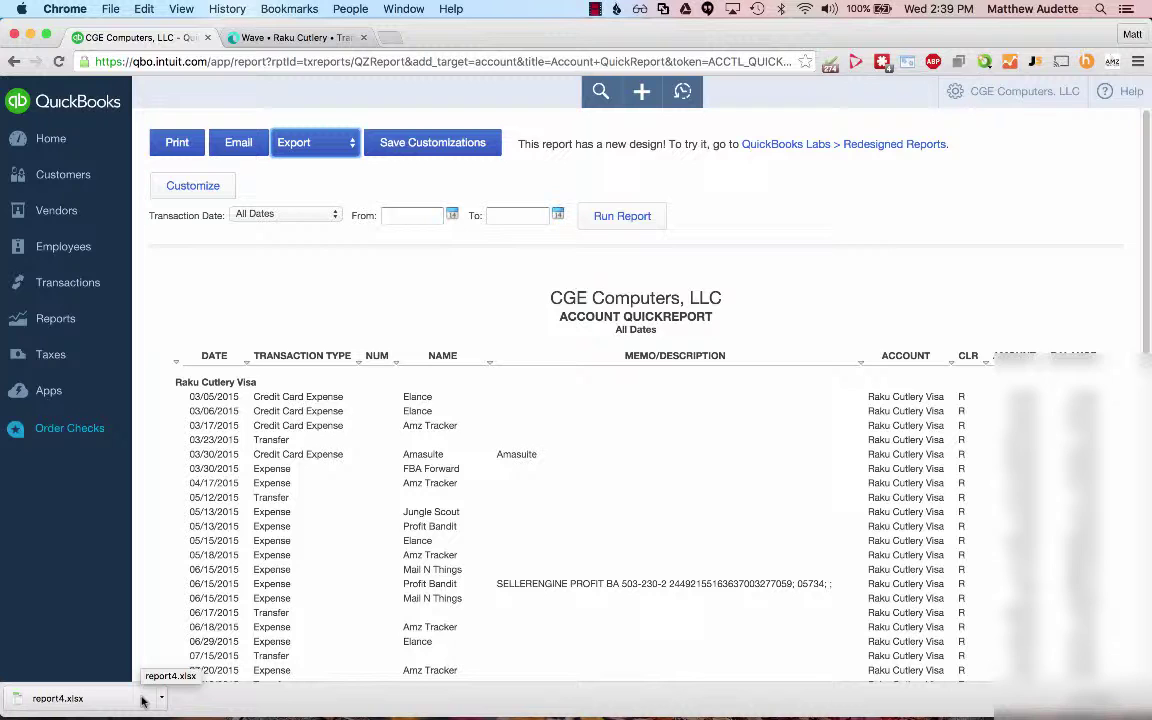
left_click(142, 702)
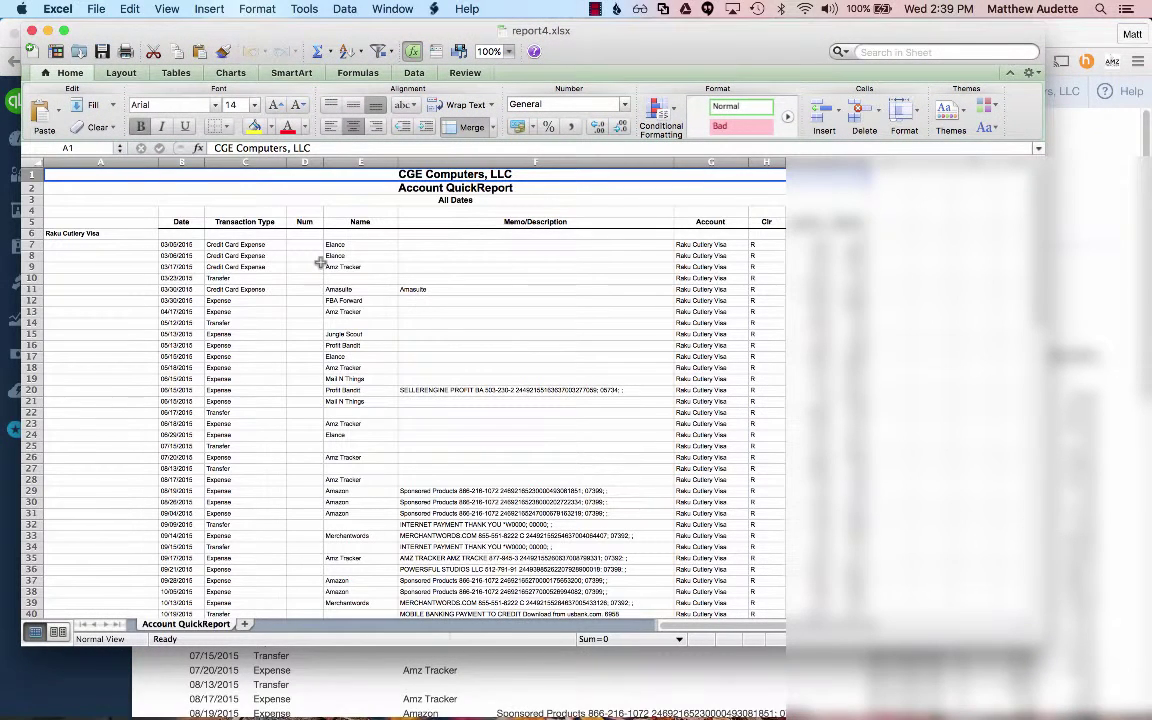
- Select the transaction dates in column B from B7 down and apply the General number format
left_click(182, 245)
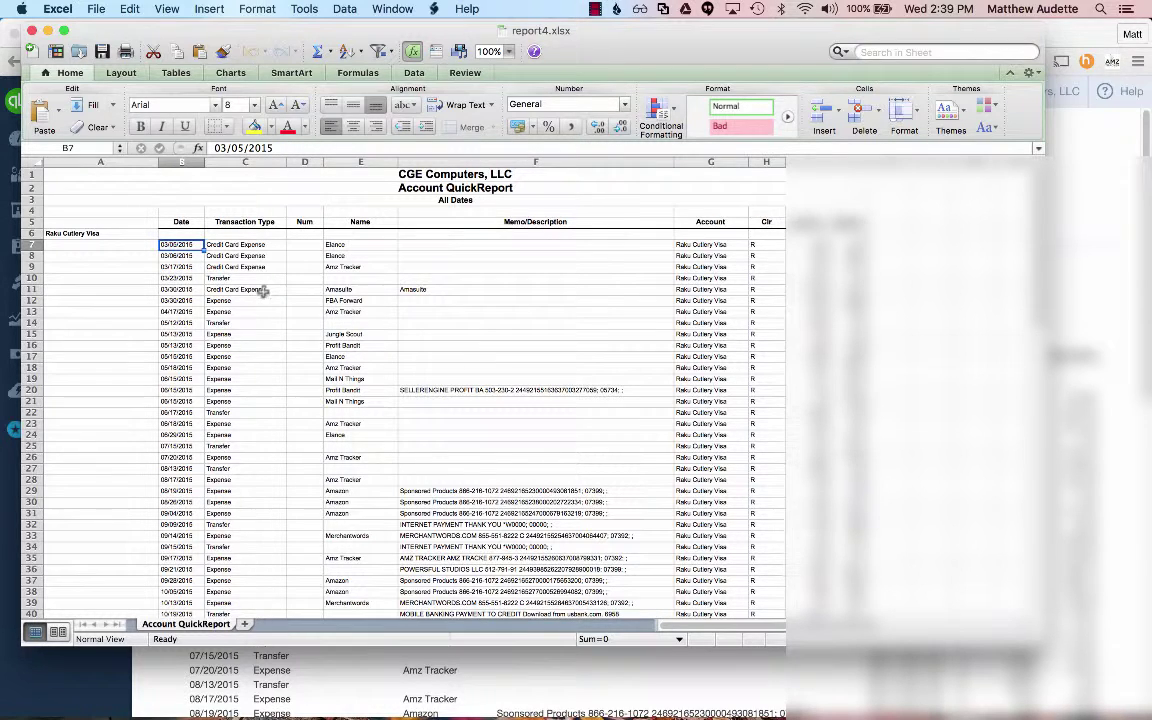
scroll(160, 450, "down", 8)
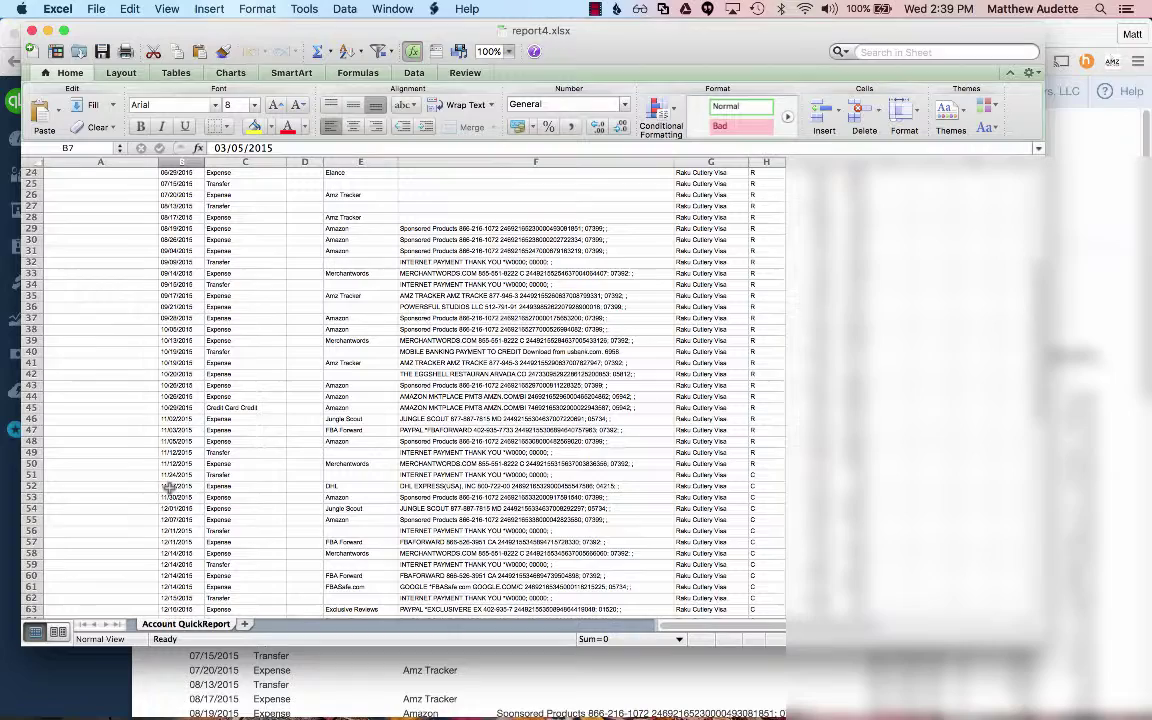
key("ctrl+space")
scroll(172, 491, "down", 2)
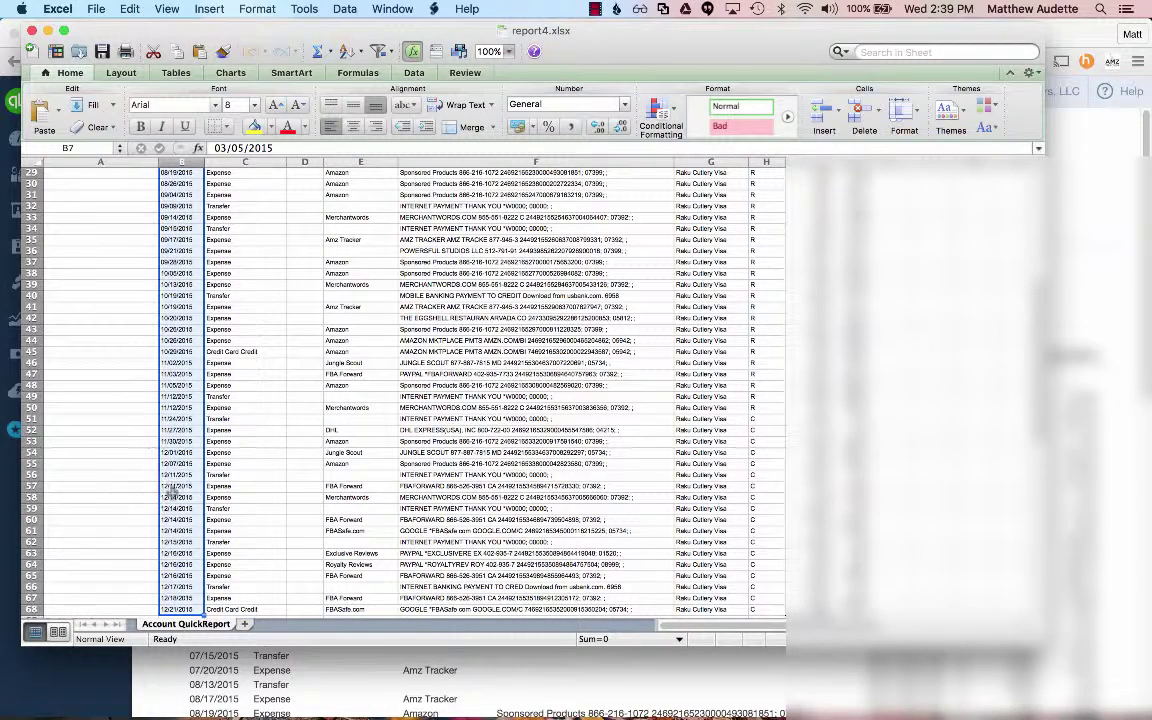
right_click(172, 491)
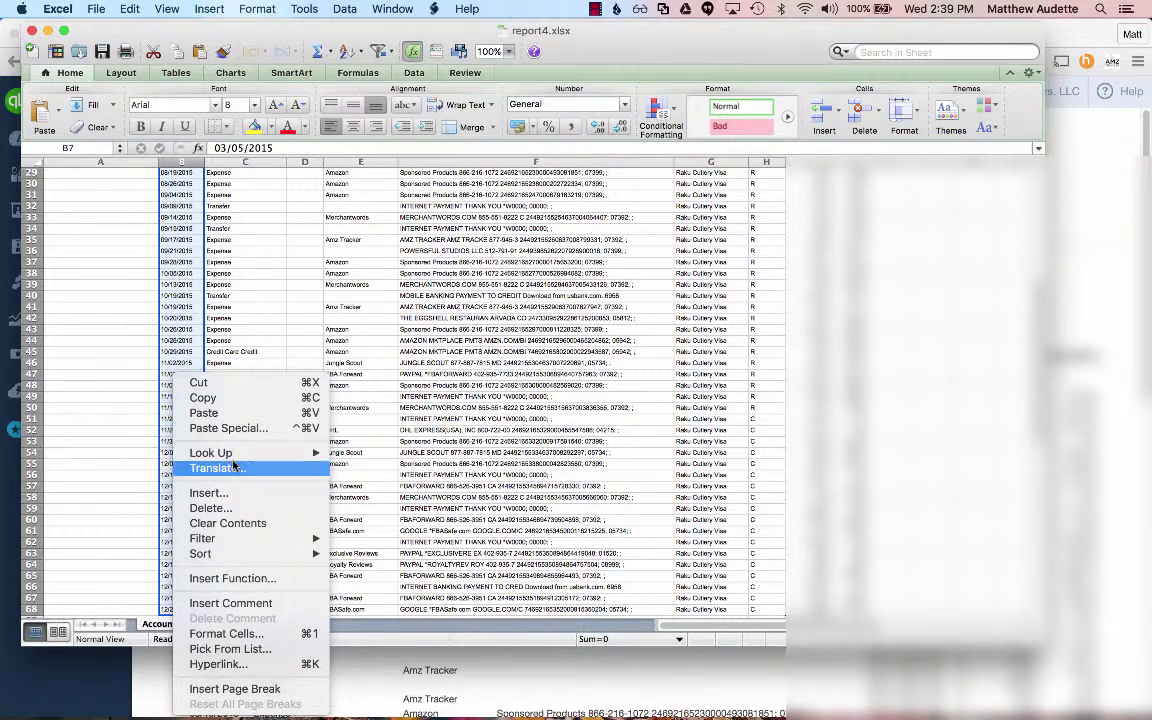
left_click(280, 634)
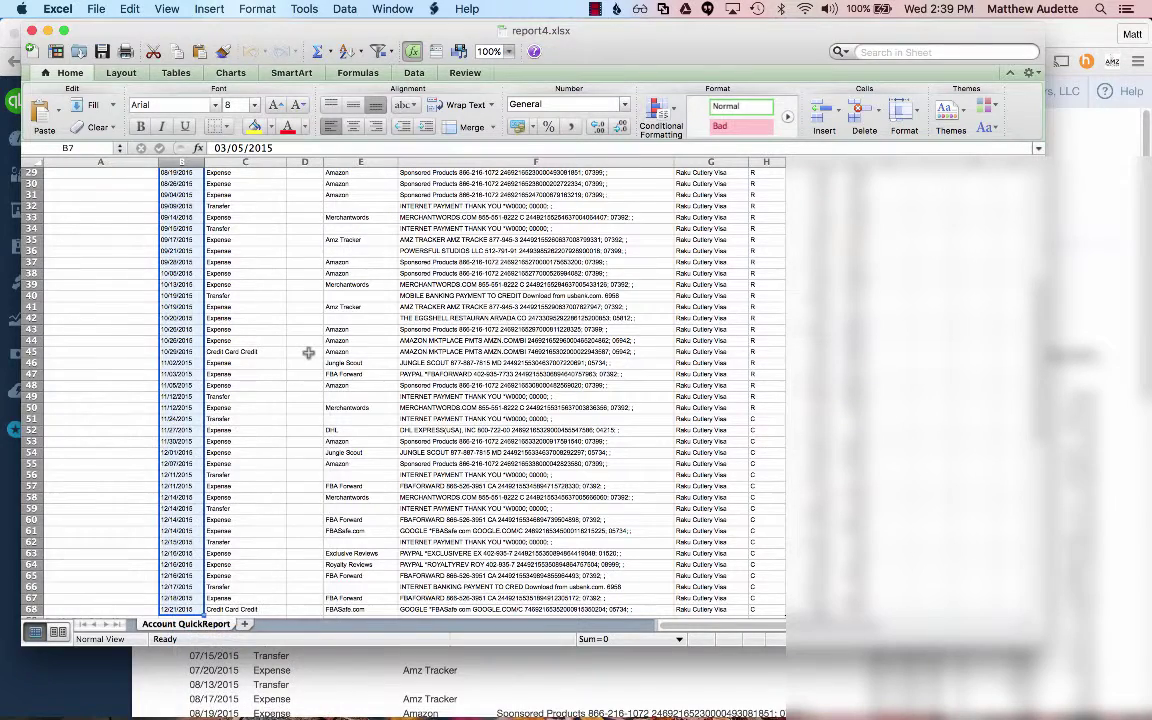
left_click(127, 378)
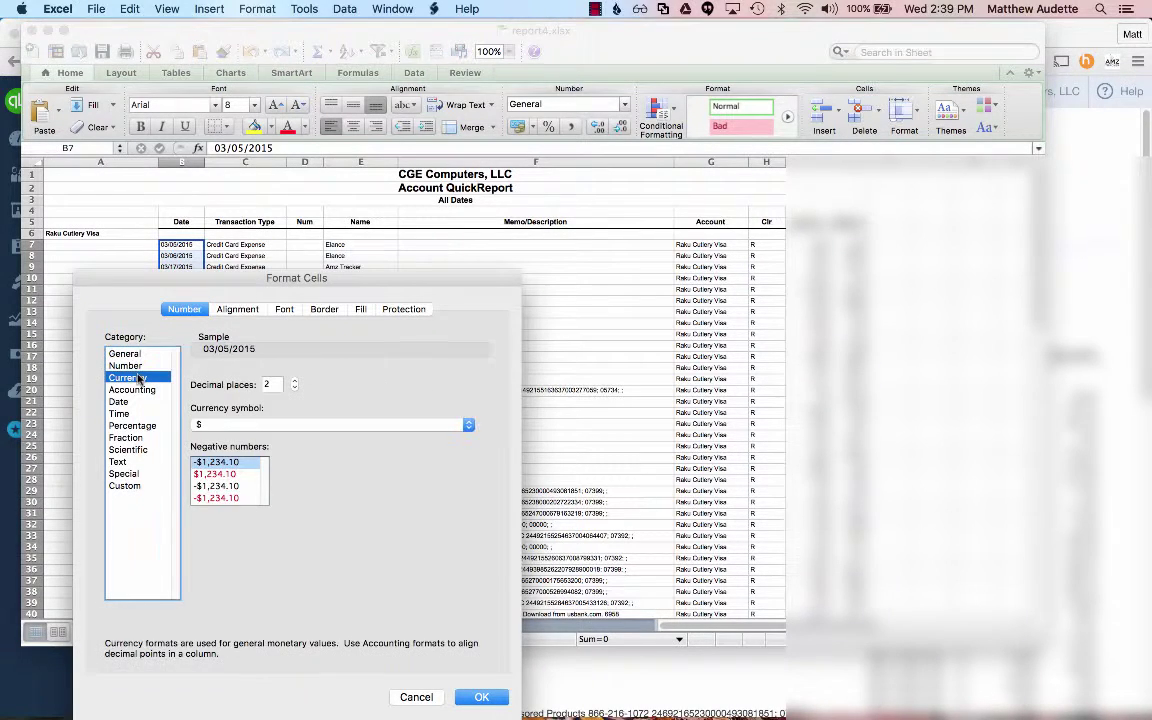
left_click(139, 365)
left_click(125, 353)
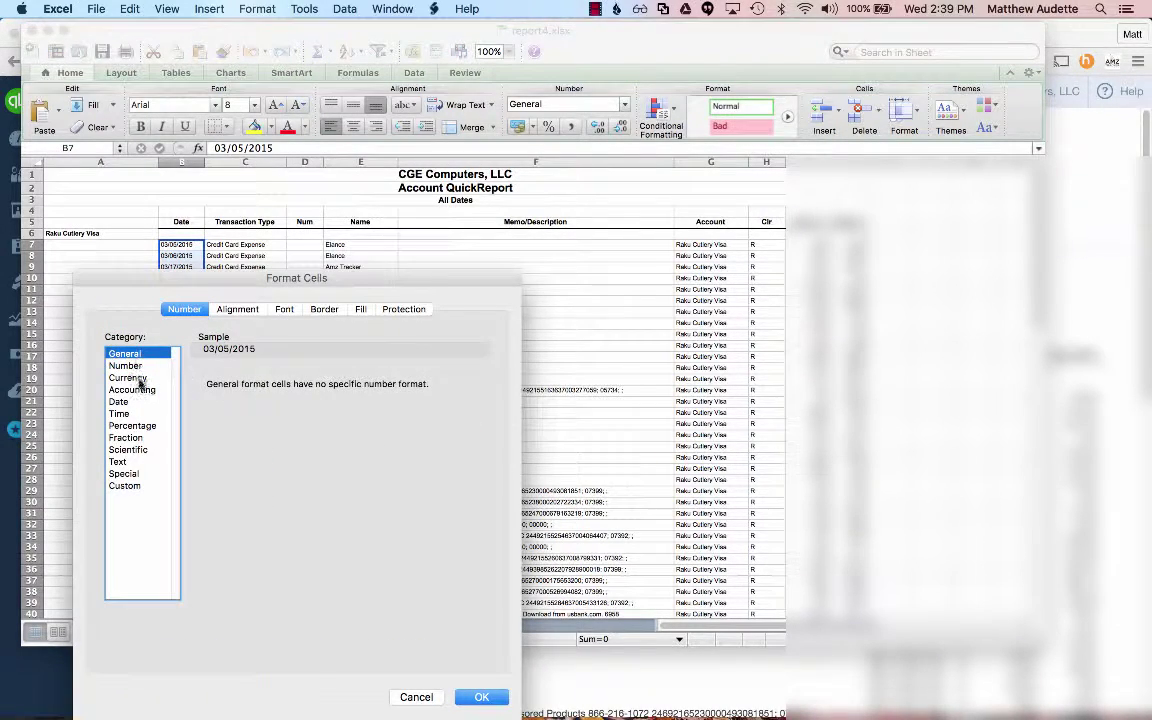
left_click(132, 389)
left_click(126, 353)
left_click(482, 697)
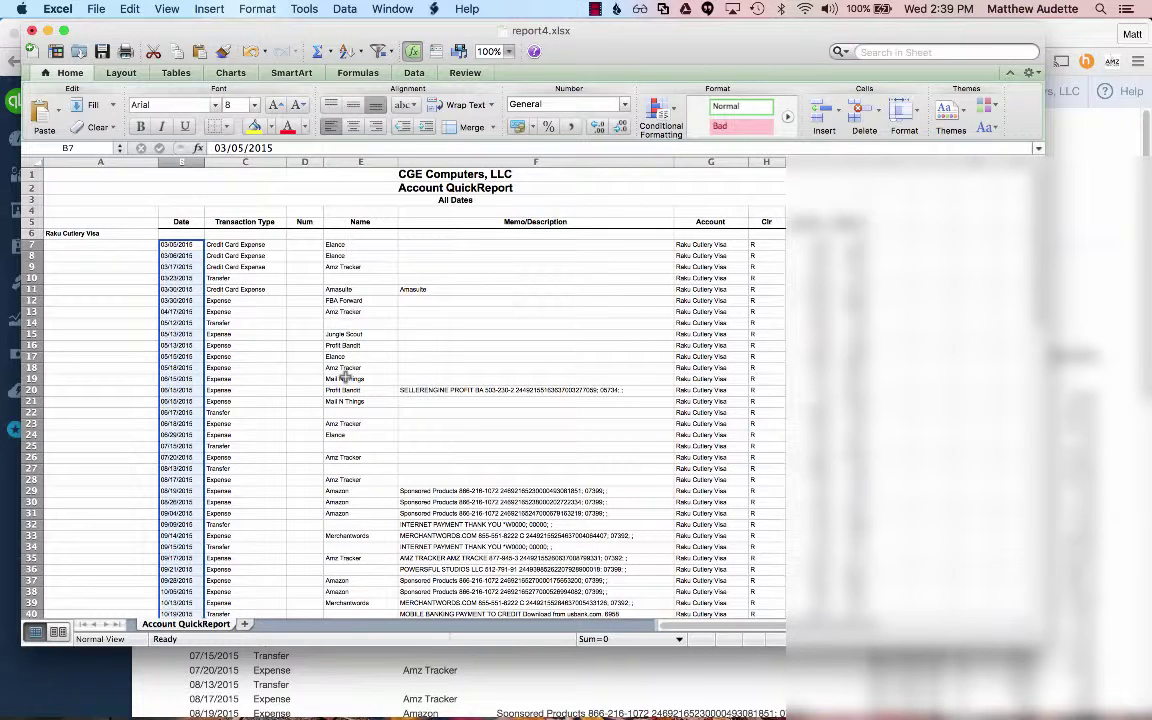
- Delete row 6, which holds only the Raku Cutlery Visa account heading
left_click(33, 233)
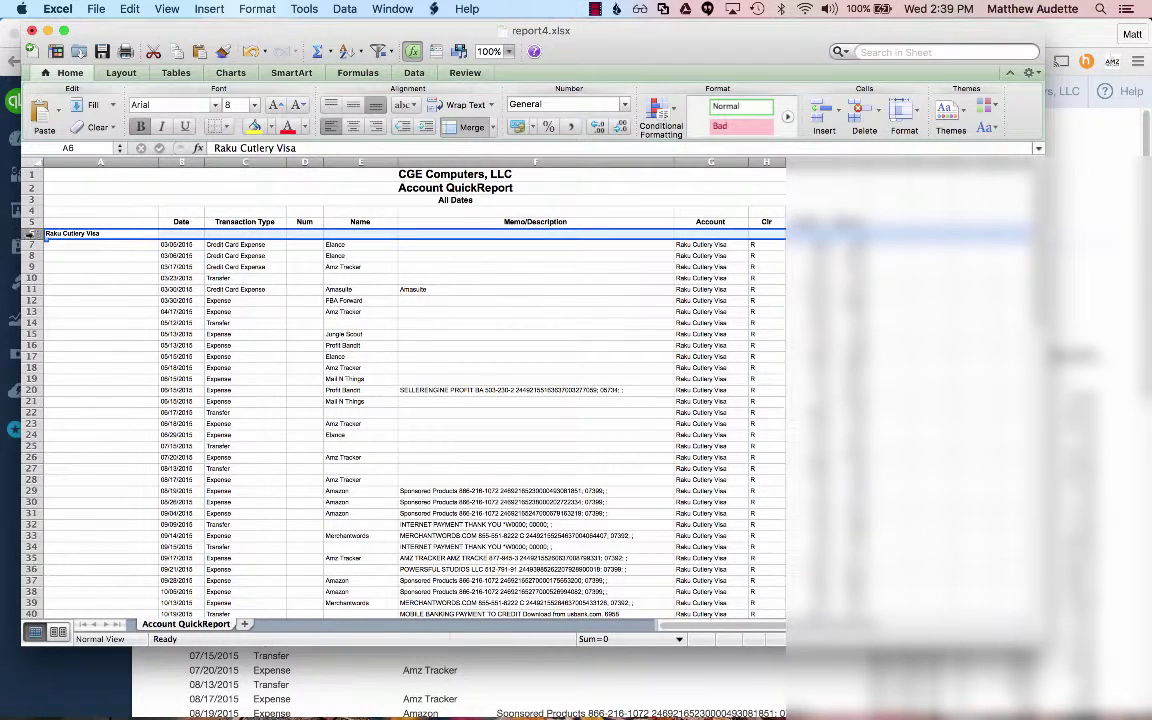
right_click(33, 236)
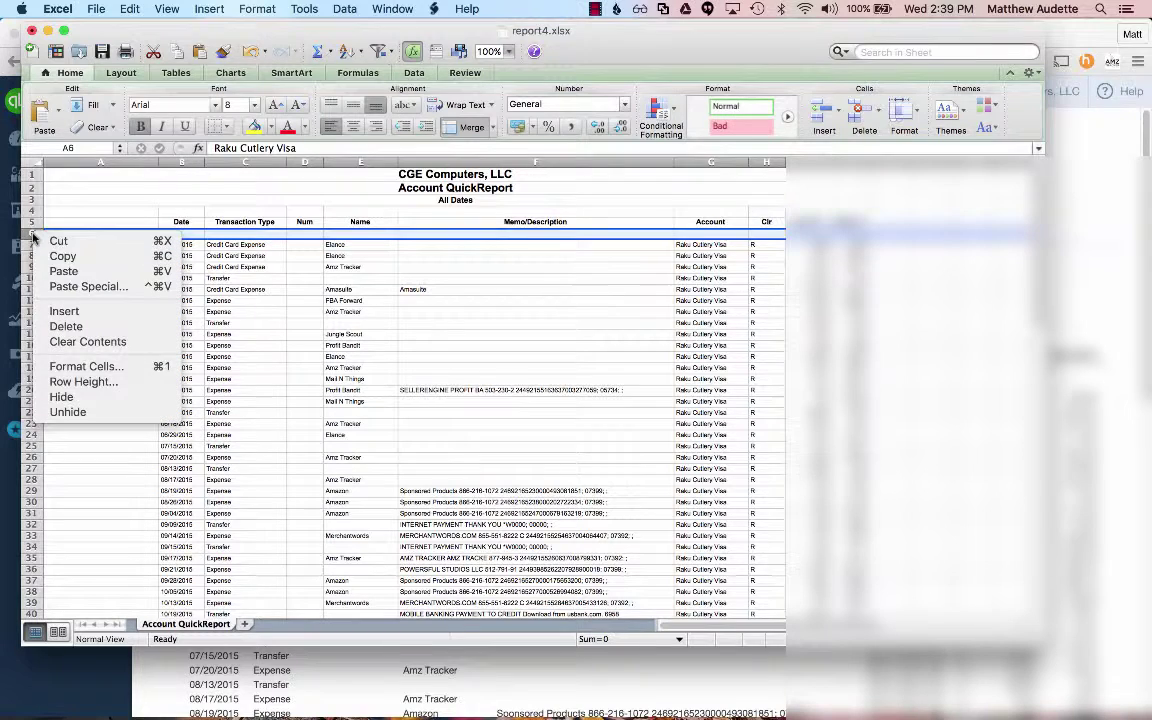
left_click(64, 327)
- Copy the transaction table from the Date heading in B5 through the last transaction in row 67, leaving out the total rows
left_click(181, 222)
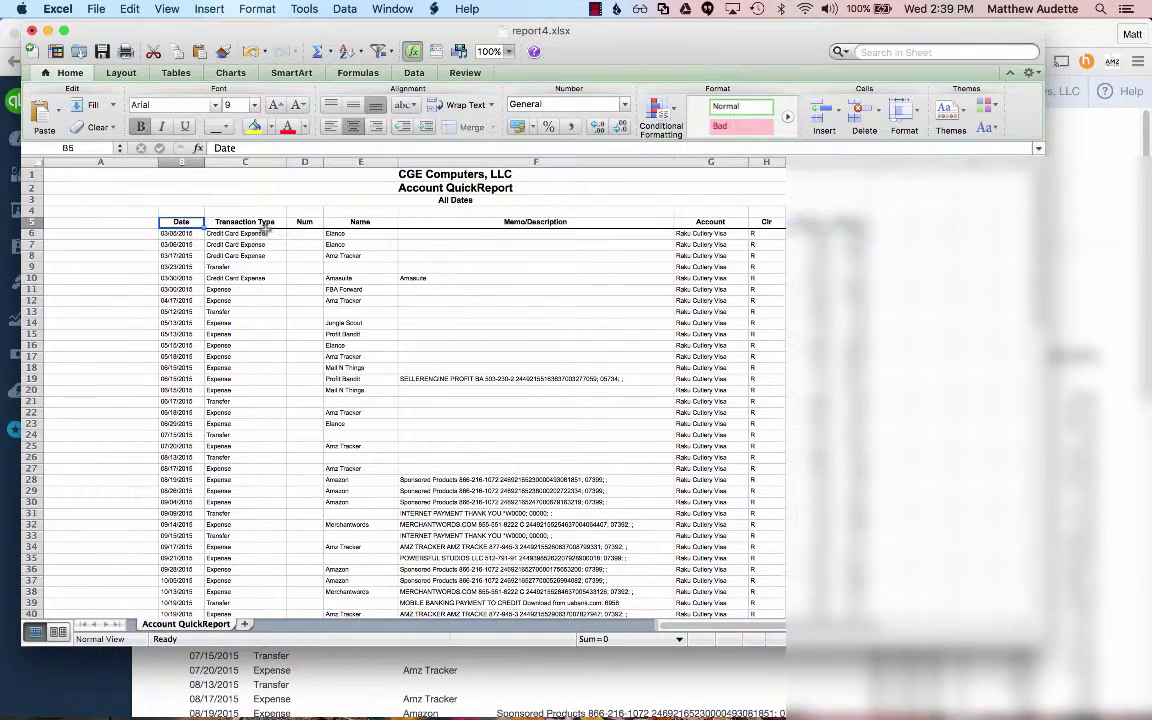
scroll(400, 390, "down", 15)
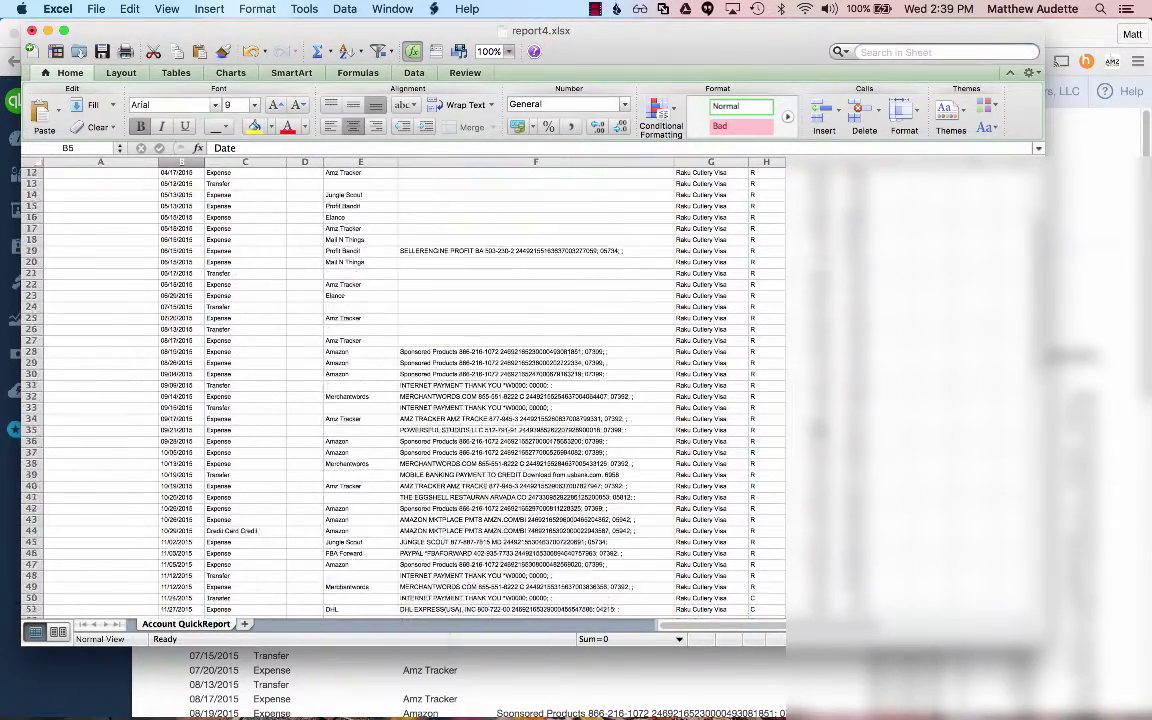
scroll(760, 430, "down", 5)
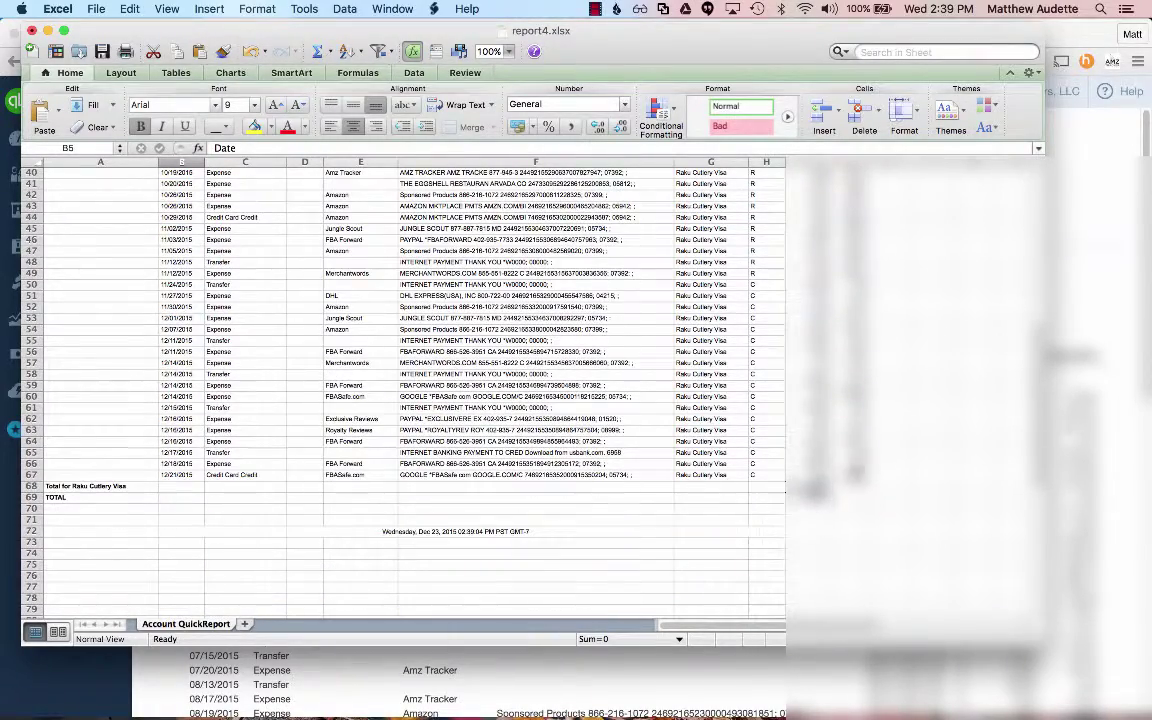
left_click(768, 420, "shift")
scroll(768, 420, "up", 2)
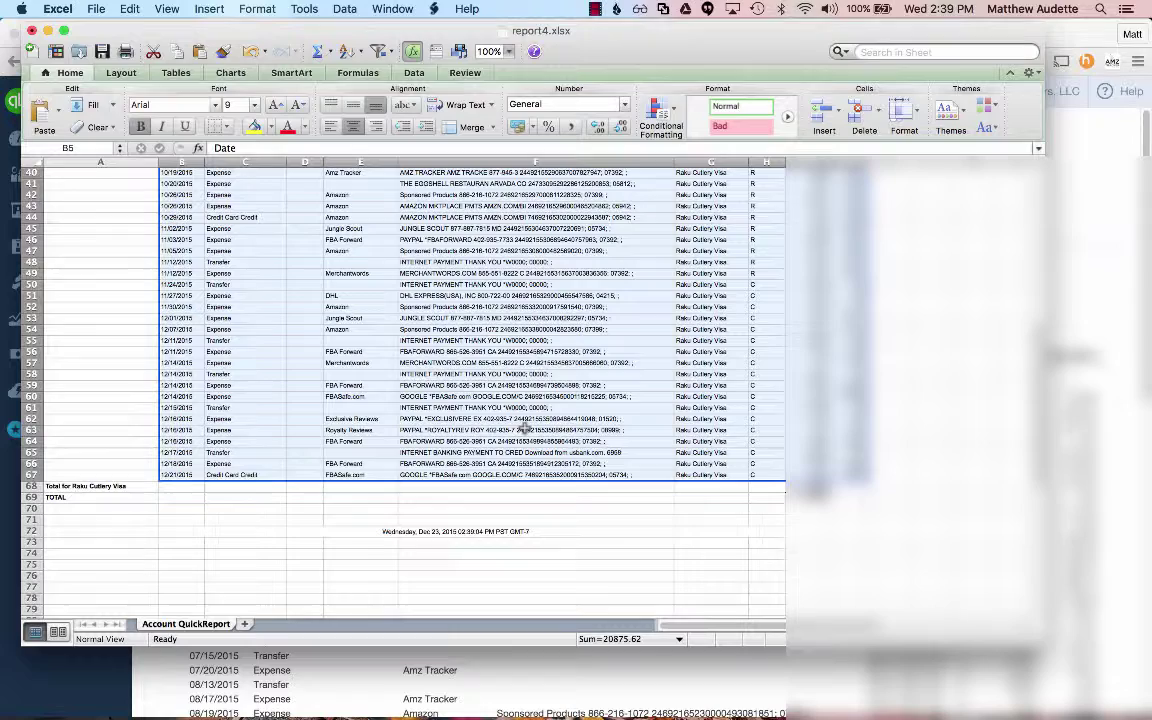
scroll(524, 428, "up", 15)
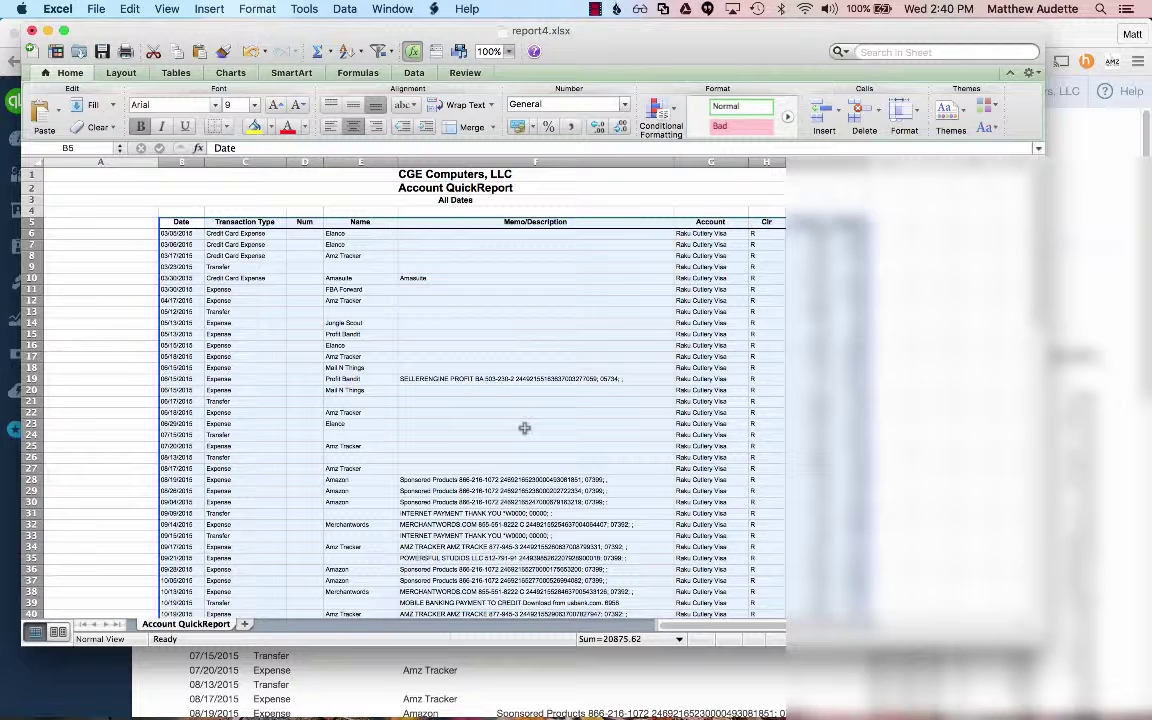
right_click(444, 356)
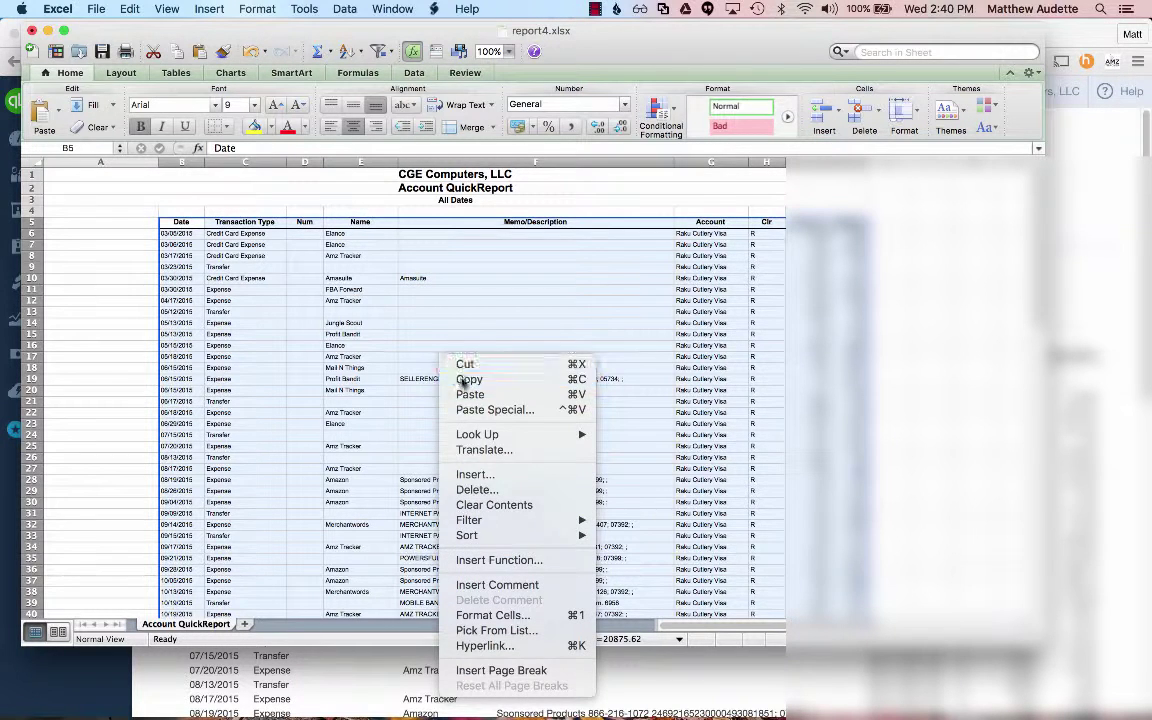
left_click(466, 380)
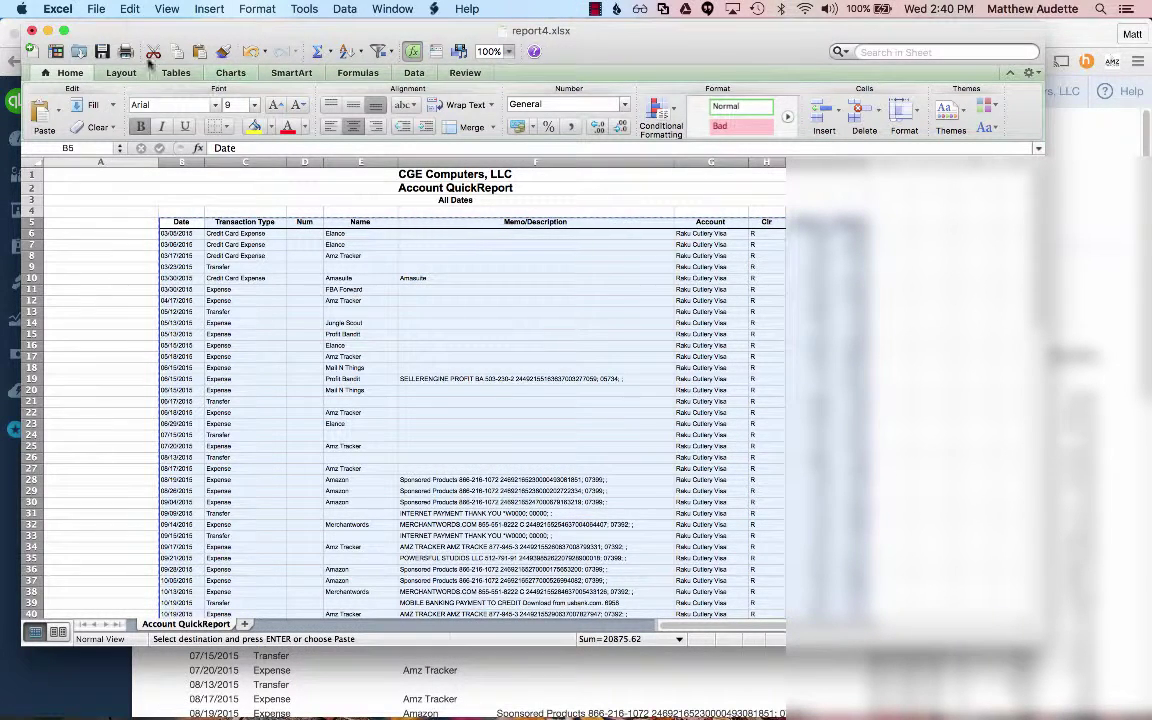
- Create a new blank workbook and reposition its window so that it fits on the screen
left_click(96, 9)
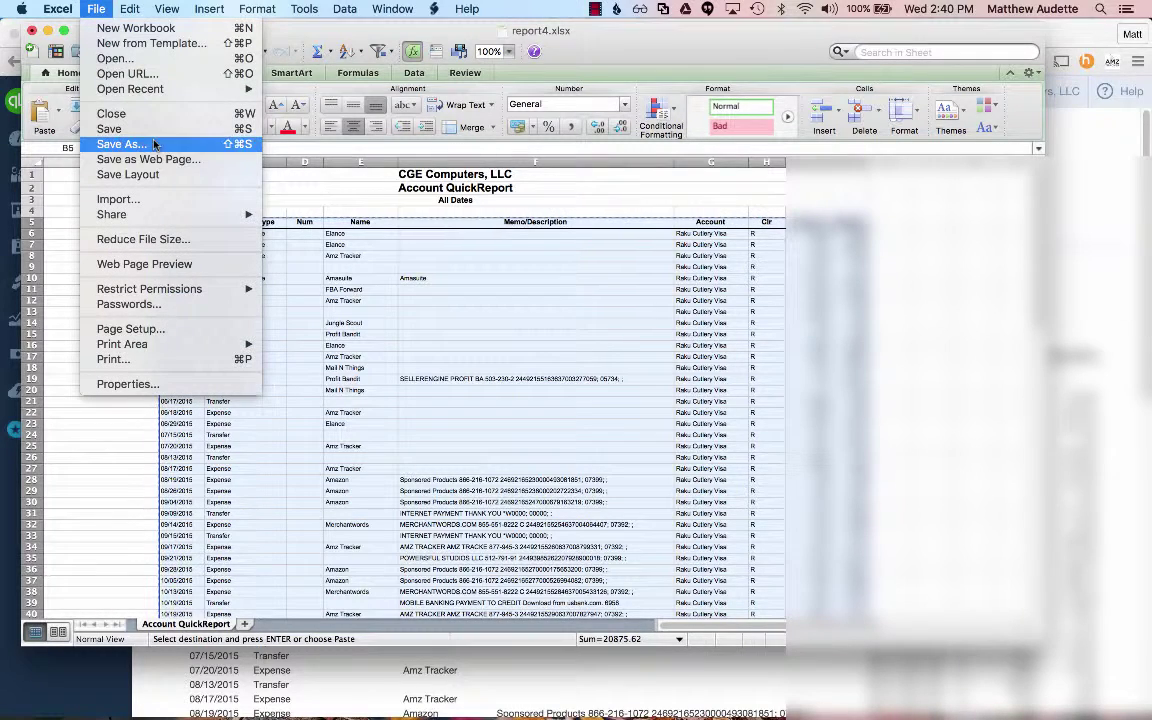
left_click(140, 28)
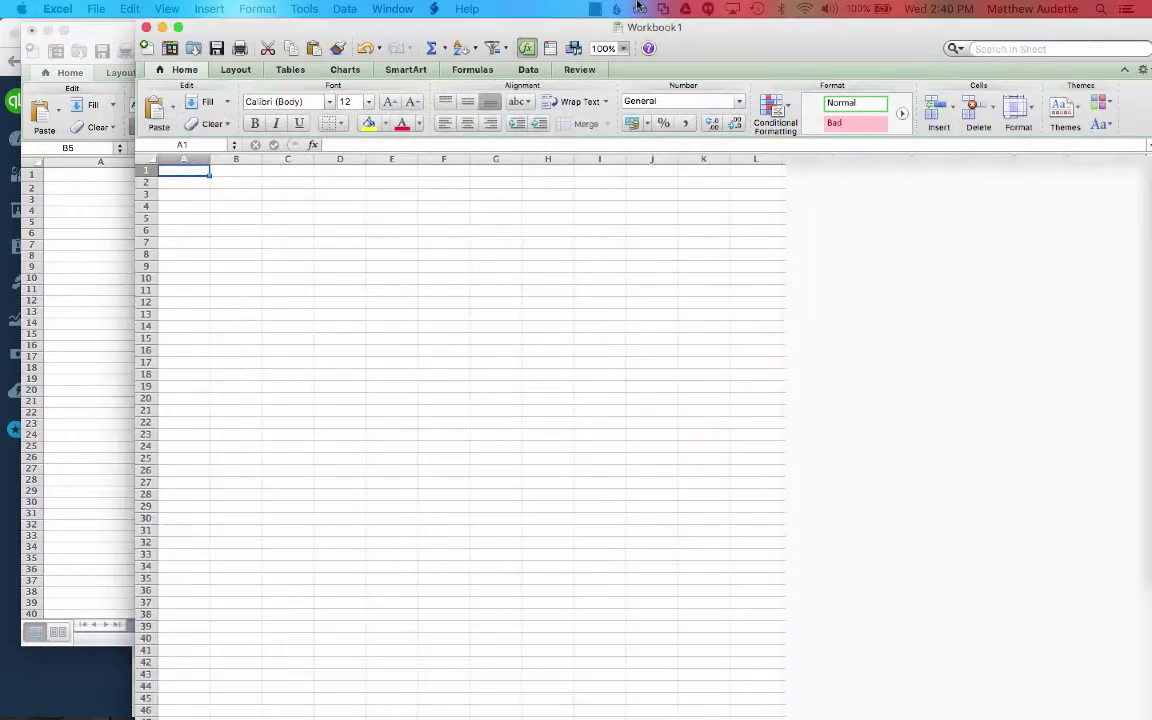
left_click_drag(526, 22, 438, 22)
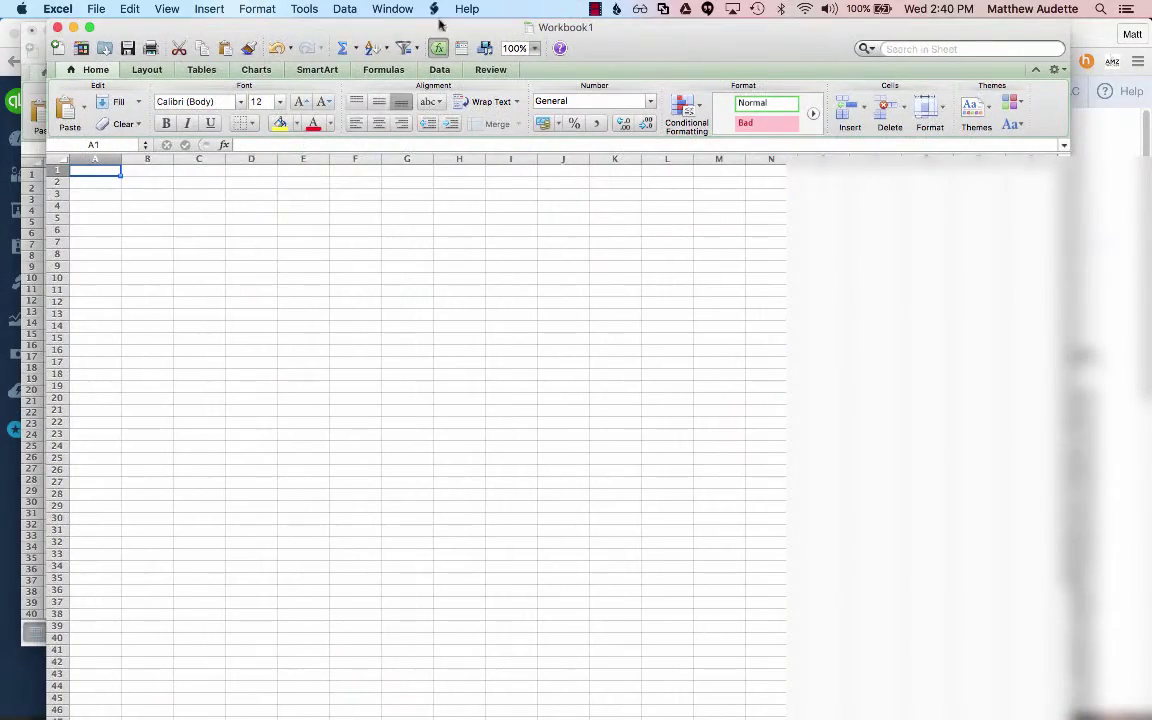
- Save the new blank workbook in Downloads as Workbook1.csv in Comma Separated Values format, replacing the existing file and accepting the format's feature loss
left_click(95, 8)
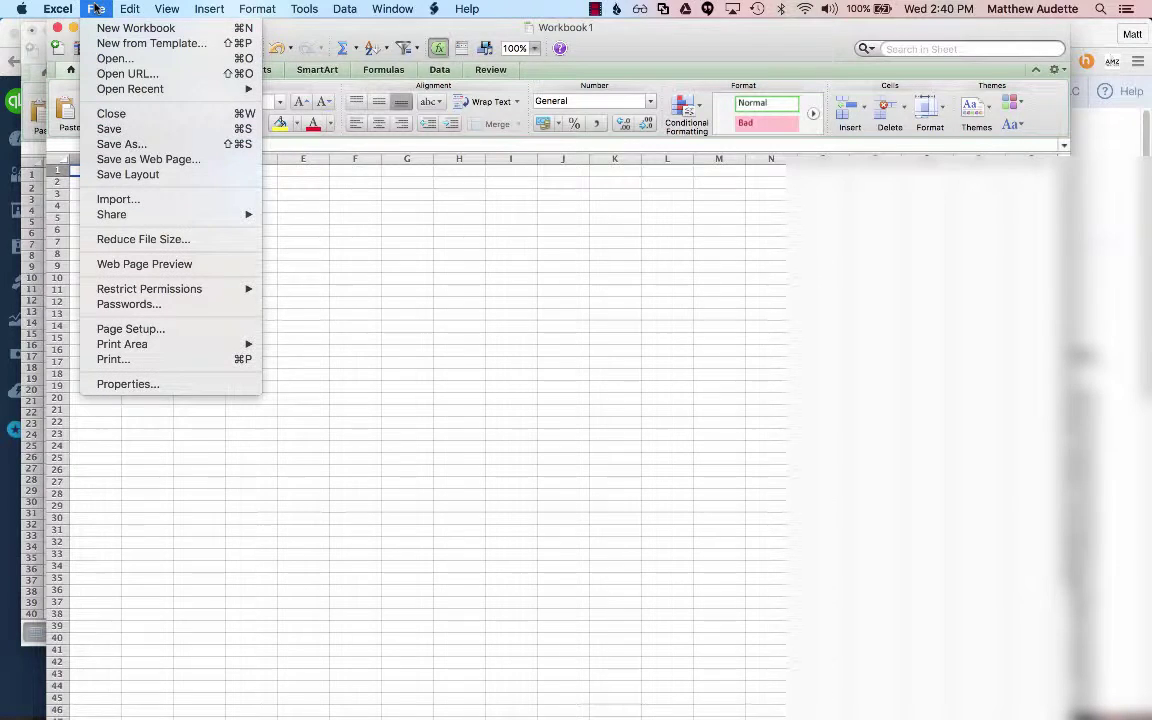
left_click(162, 151)
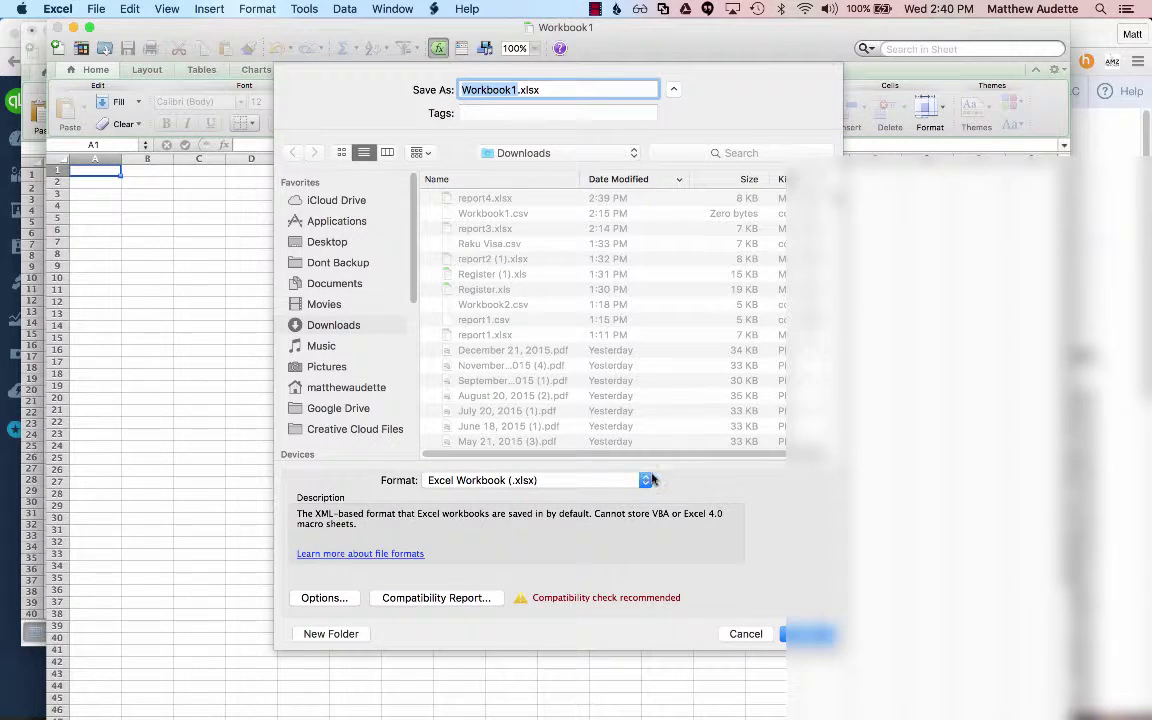
left_click(645, 480)
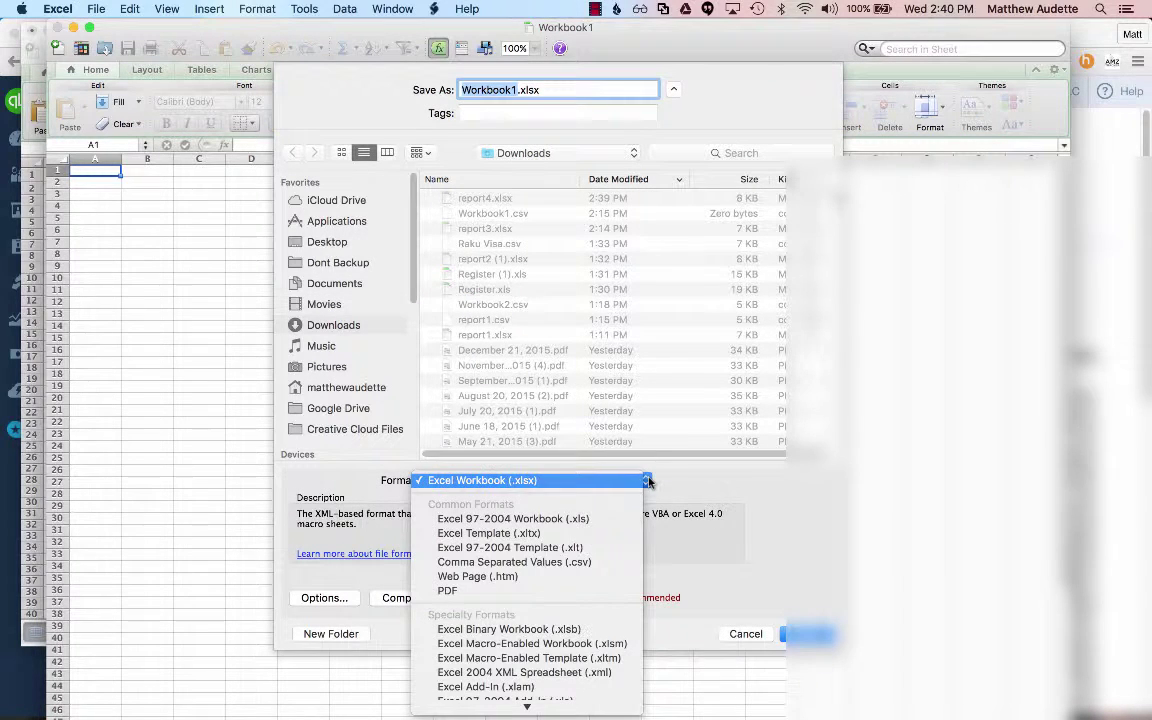
left_click(612, 566)
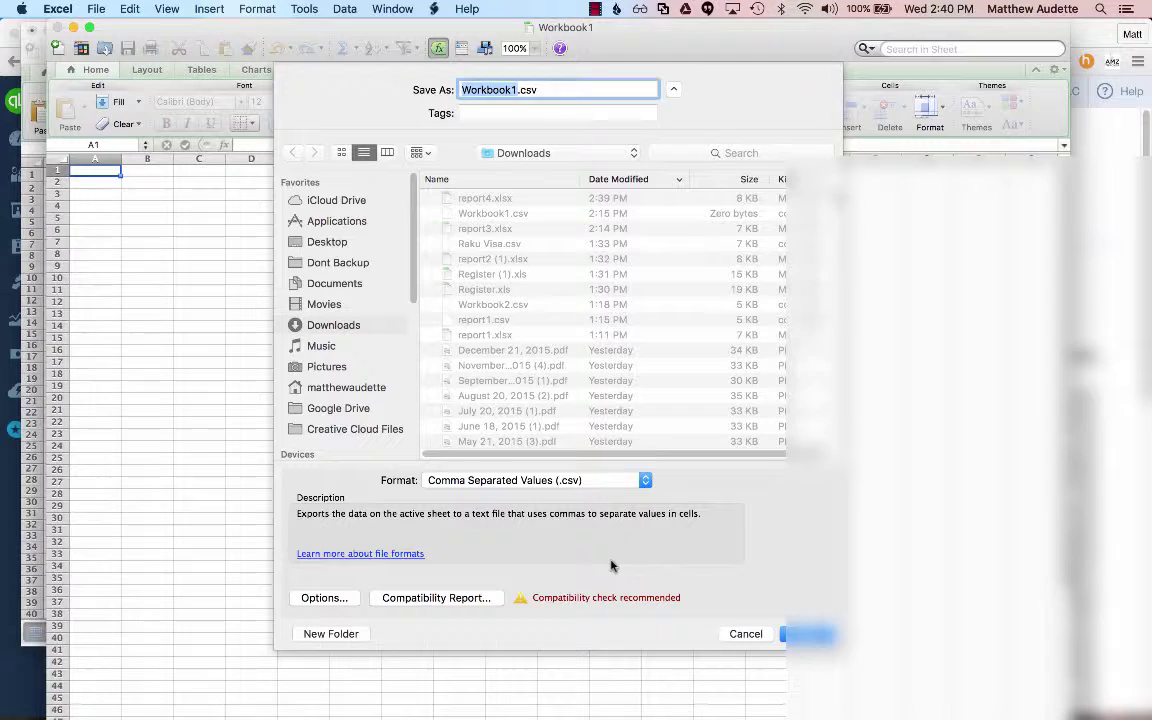
key("Return")
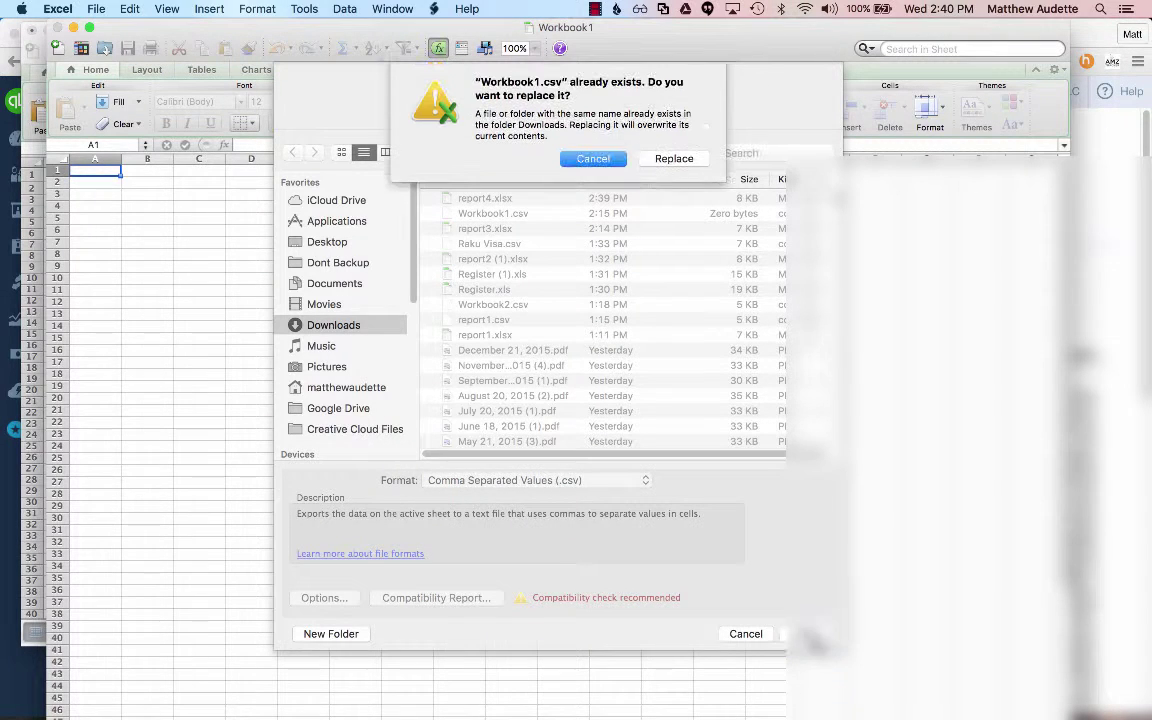
left_click(670, 159)
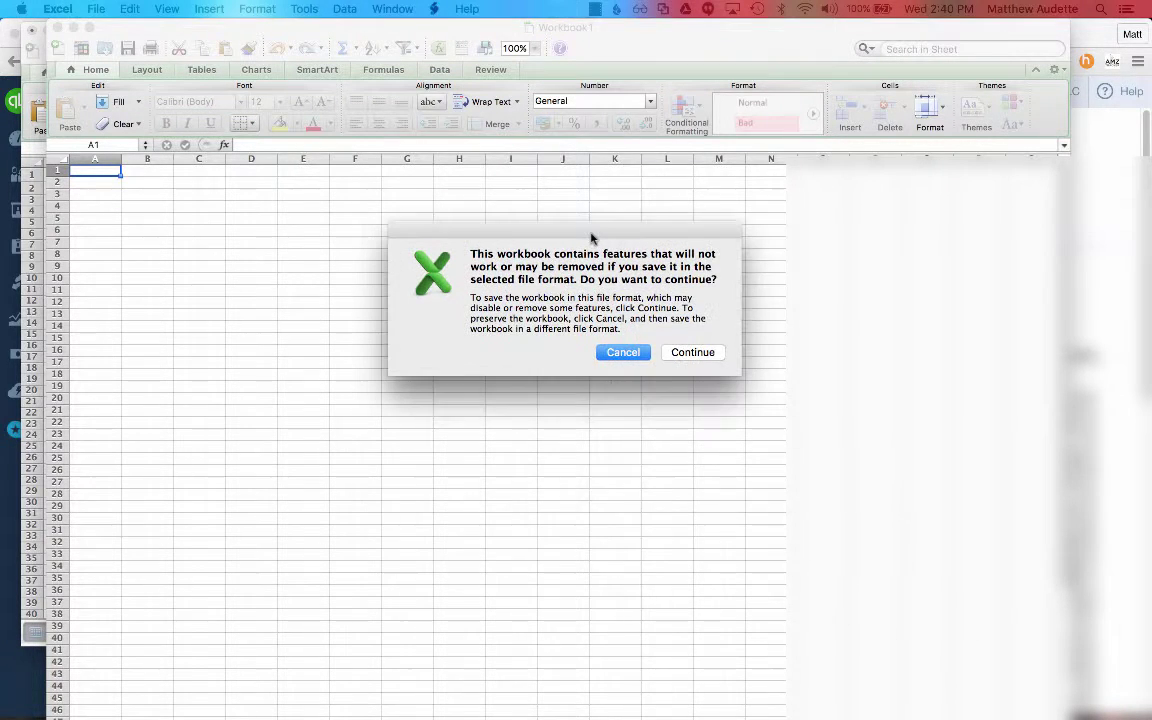
left_click(683, 354)
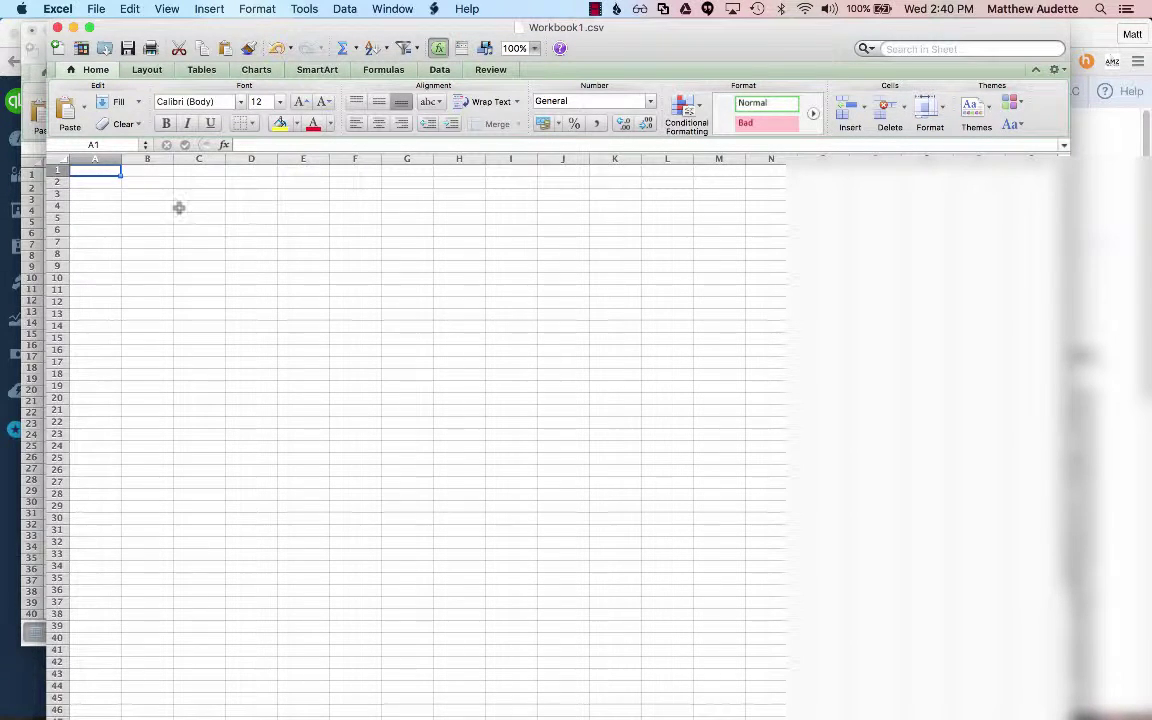
- Paste the copied transaction table into Workbook1.csv starting at cell A1
right_click(101, 172)
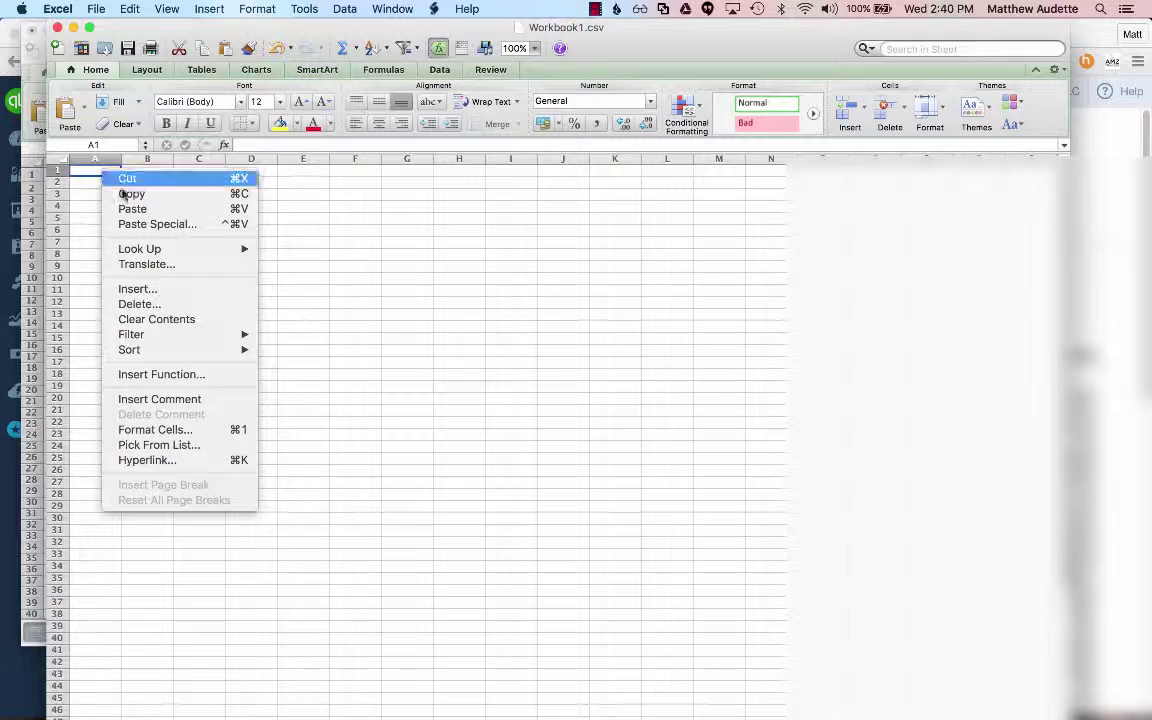
left_click(132, 209)
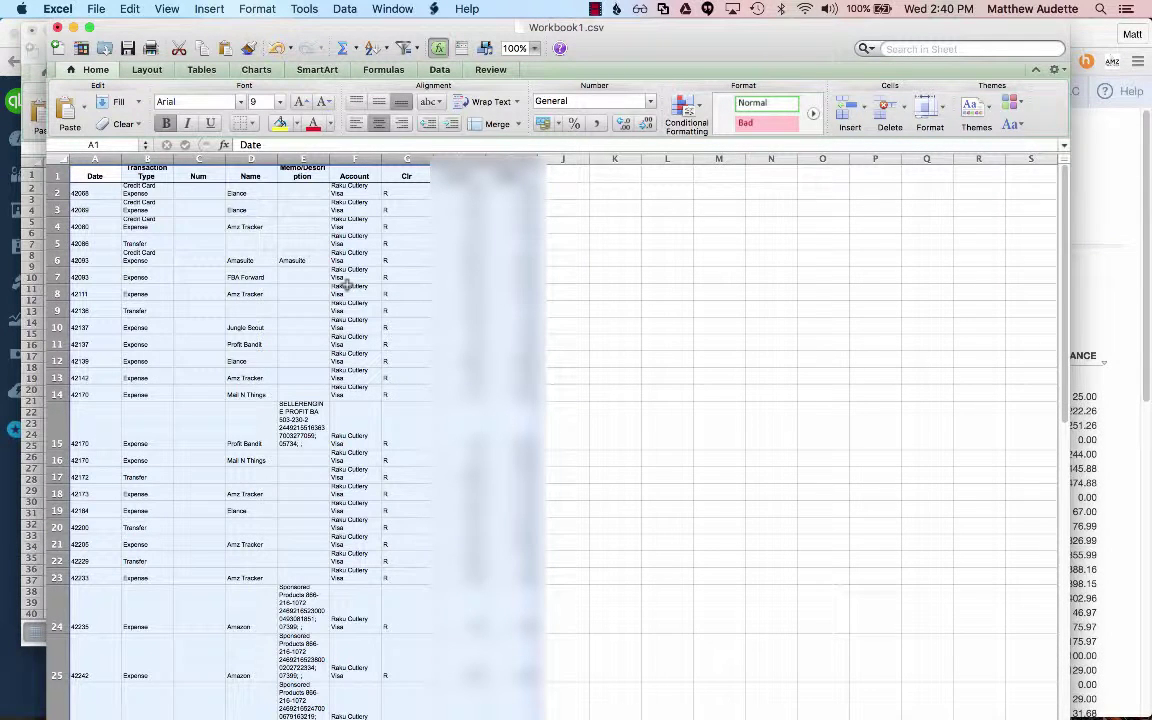
- Examine how the pasted transaction dates are stored in column A, comparing A2 with cells further down such as A27
left_click(88, 256)
left_click(96, 192)
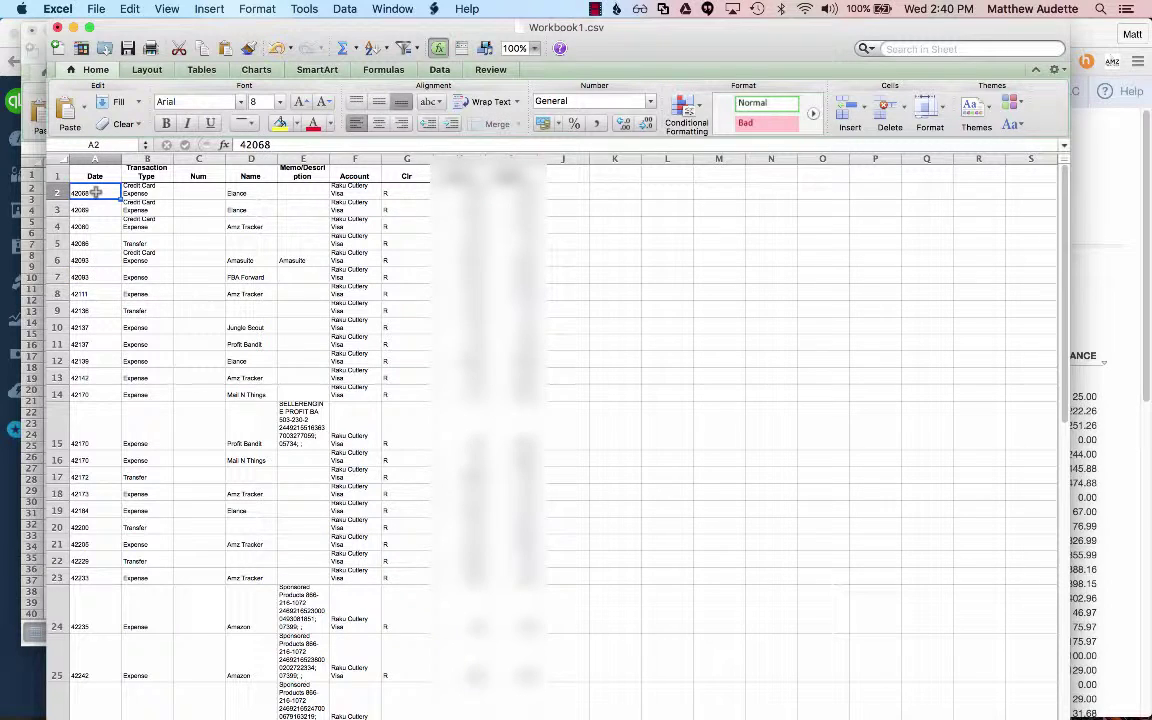
scroll(90, 548, "down", 5)
left_click(90, 535)
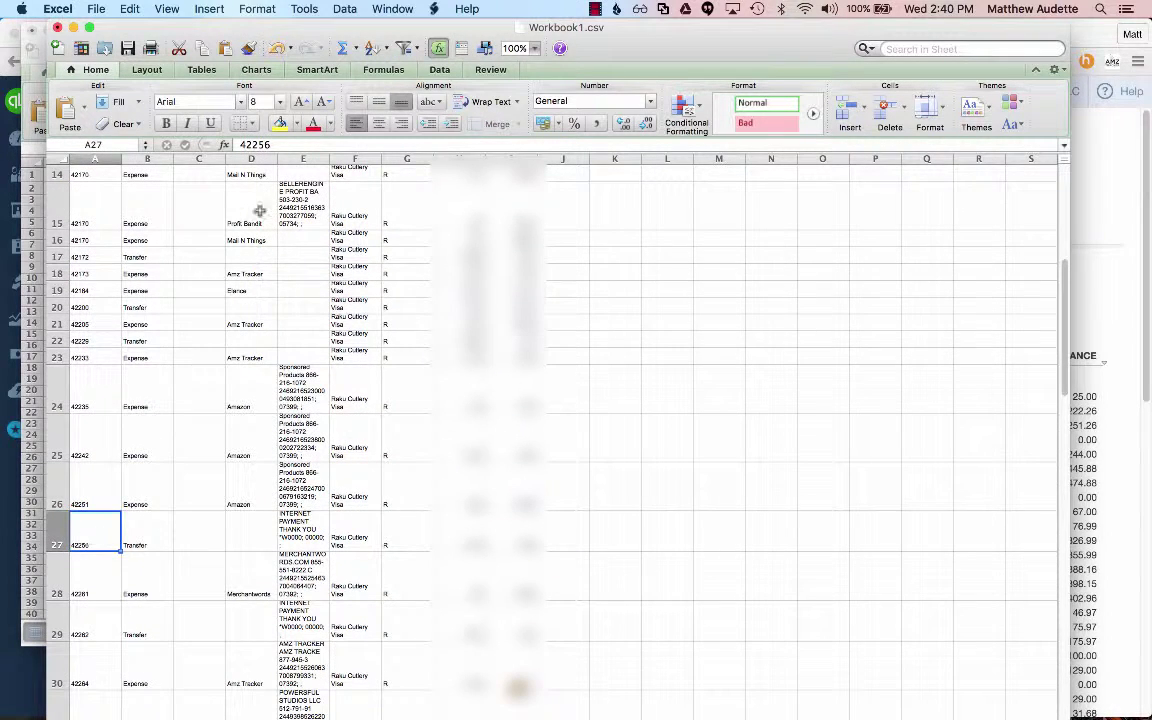
double_click(90, 535)
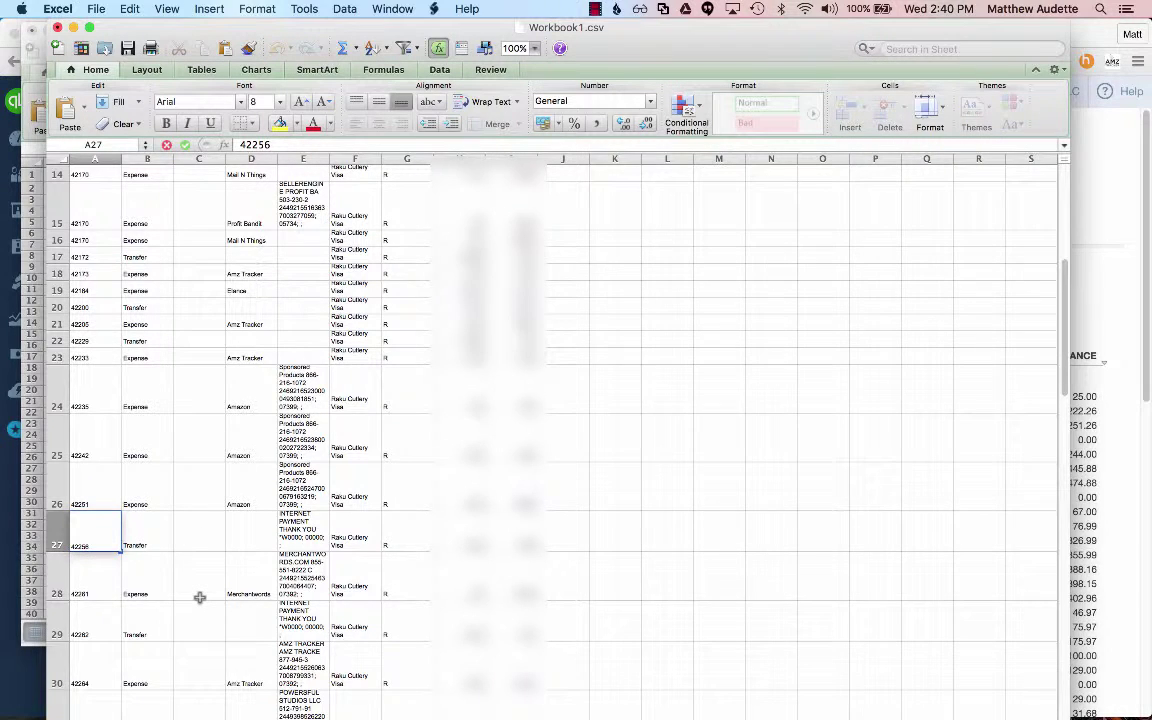
scroll(200, 597, "up", 5)
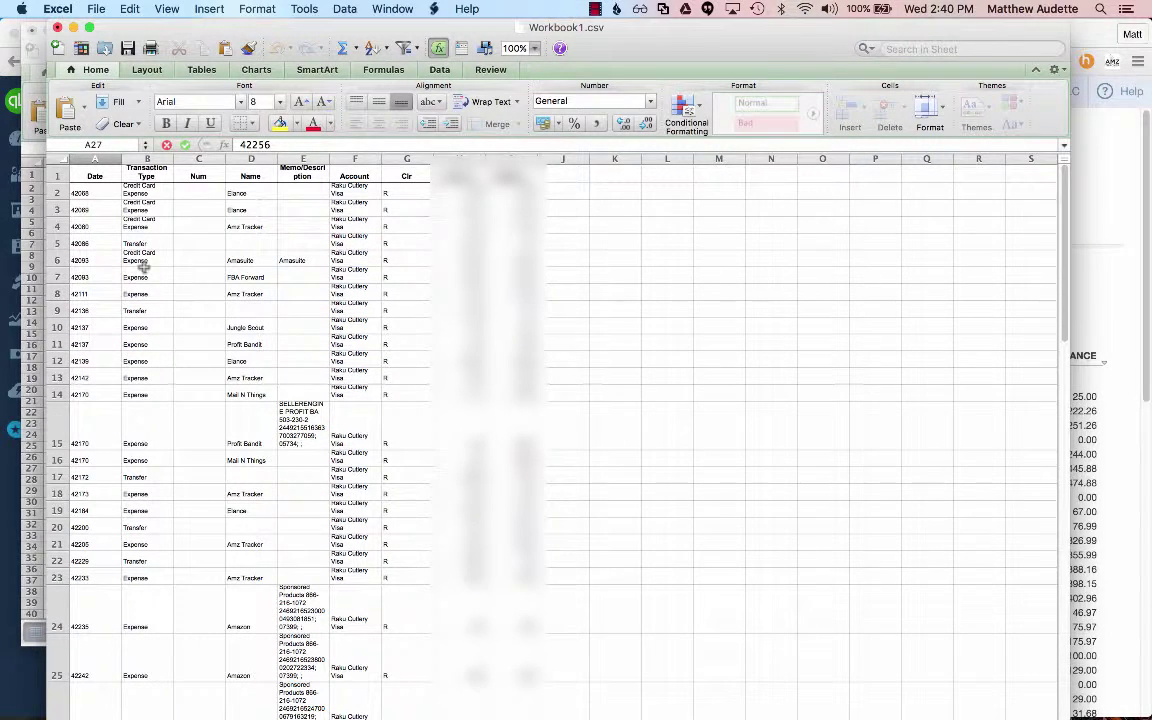
left_click(96, 190)
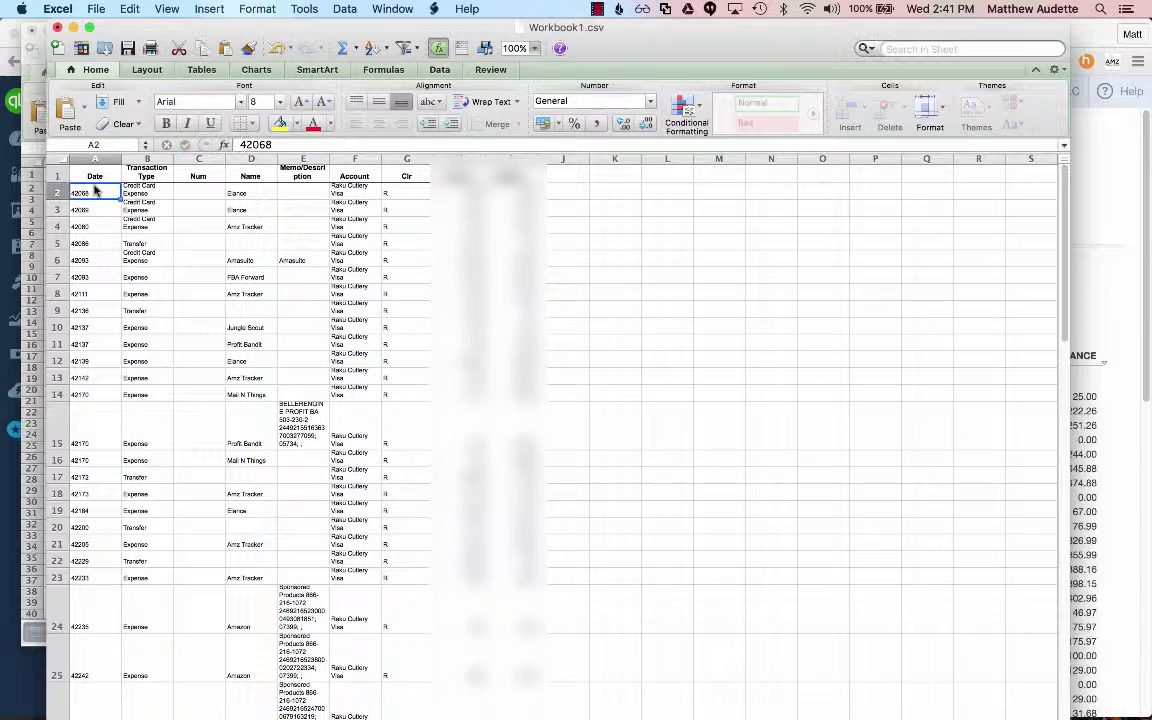
left_click(94, 176)
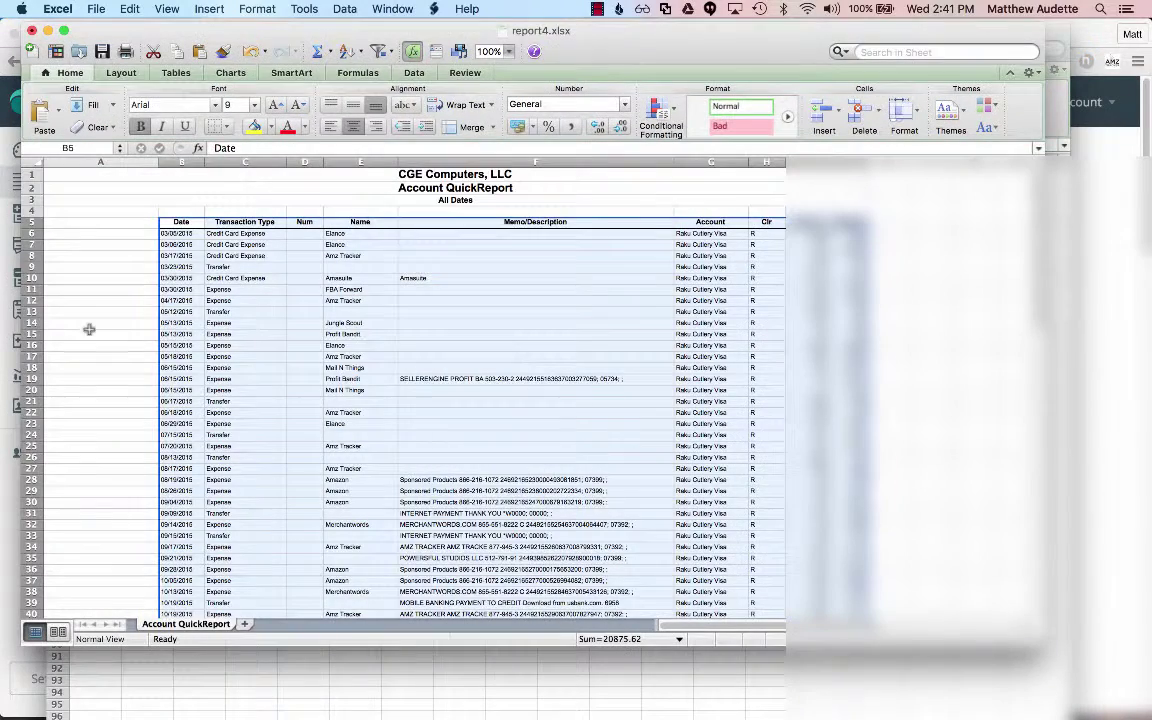
- Copy the transaction dates from B6 through B67 in report4.xlsx
left_click(178, 267)
left_click(176, 233)
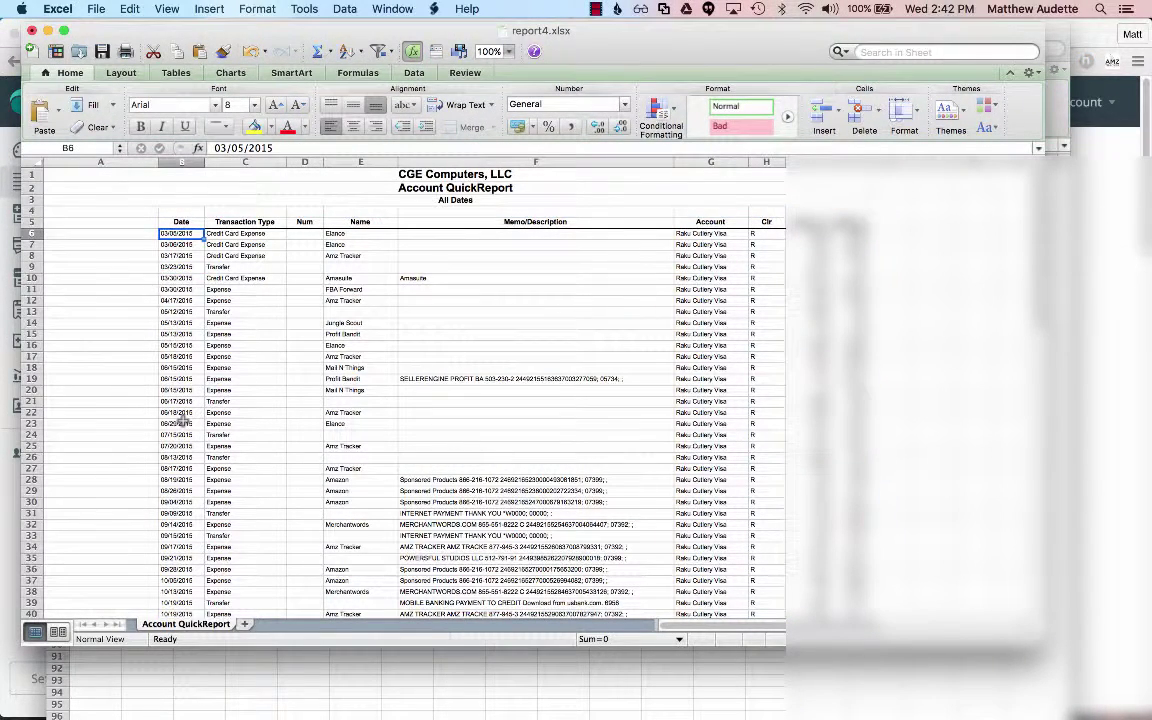
scroll(183, 420, "down", 15)
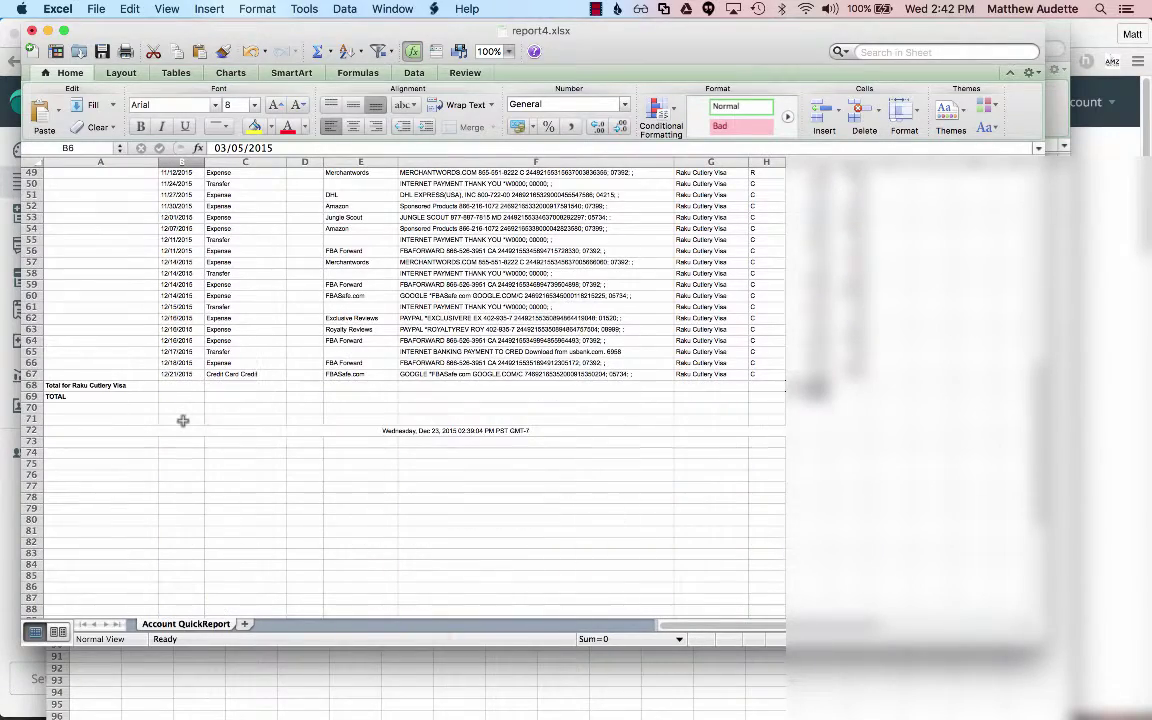
left_click(173, 373, "shift")
key("super+c")
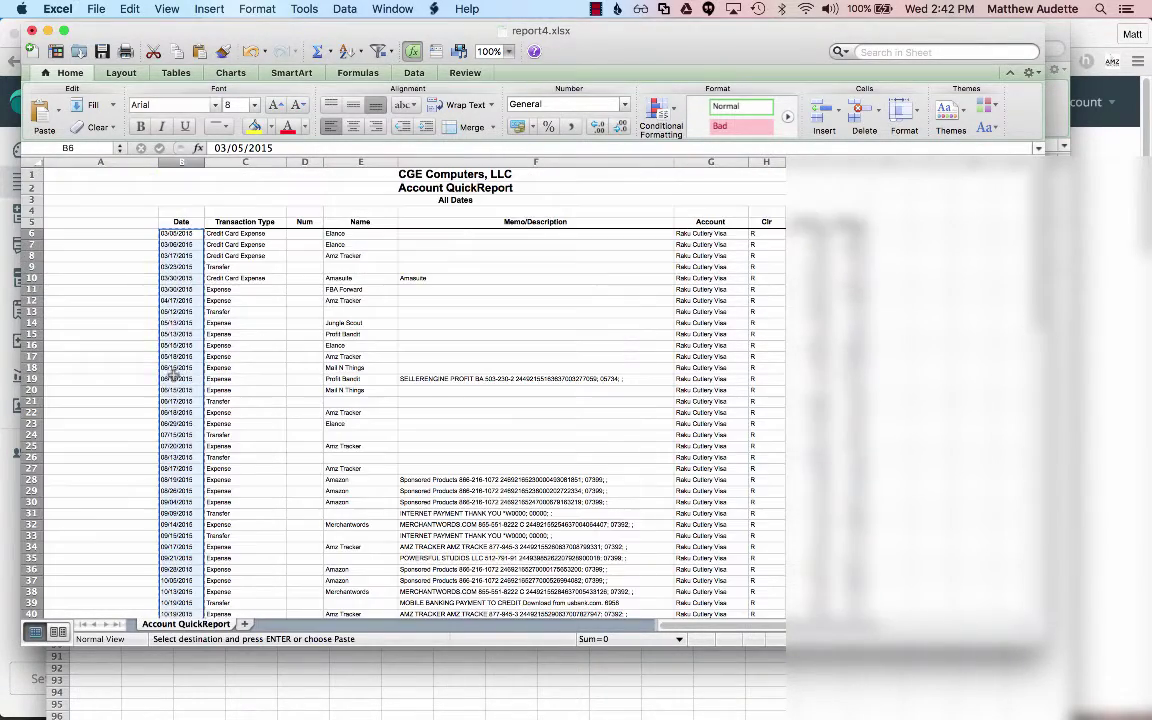
- Paste the copied dates over the Date values in Workbook1.csv, starting at cell A2
key("super+grave")
key("super+v")
scroll(140, 313, "up", 15)
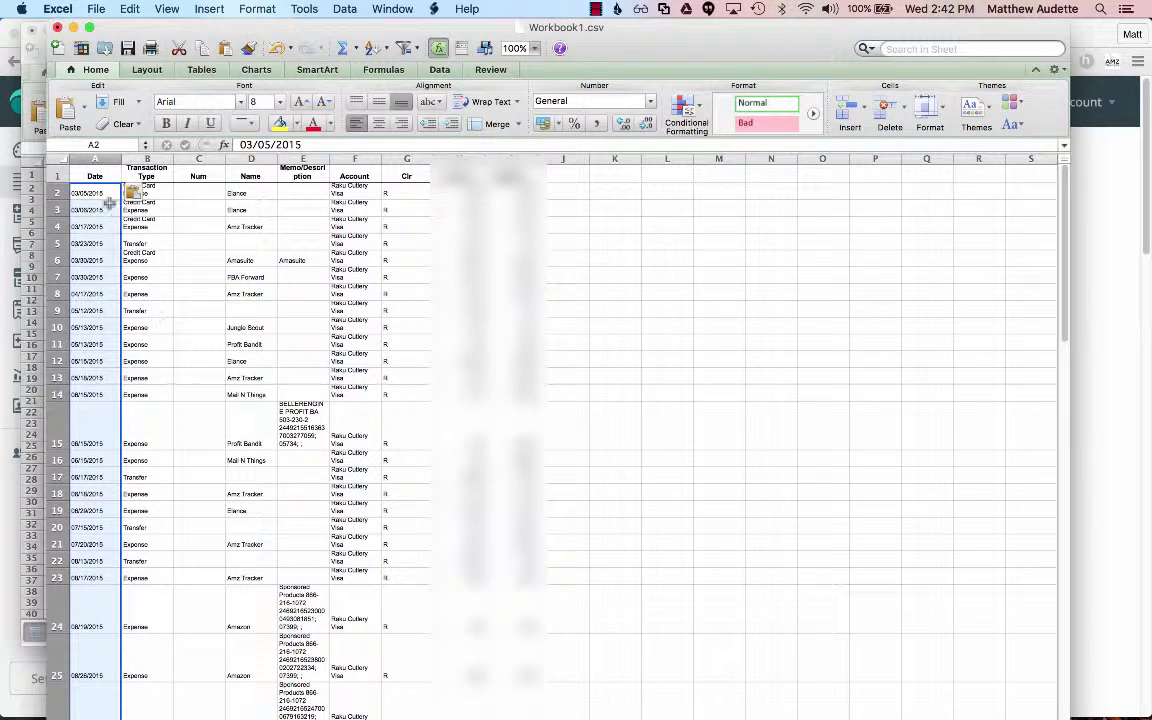
left_click(87, 192)
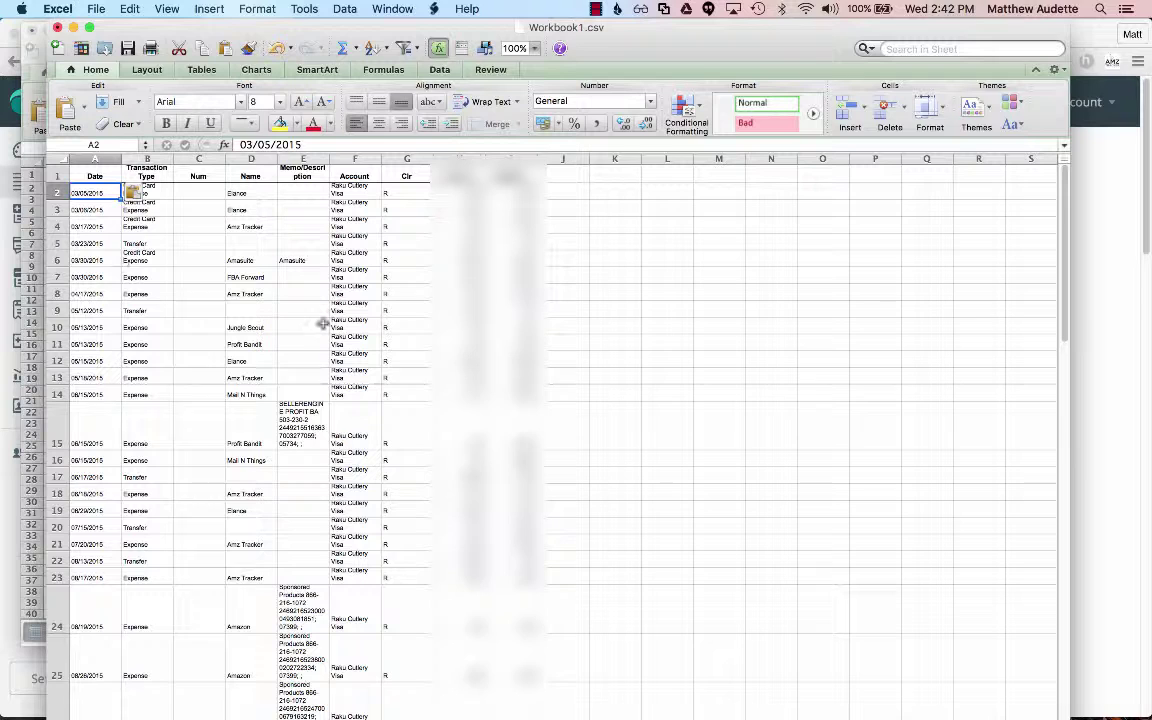
- Save the workbook again as Workbook1.csv using Save As
left_click(91, 256)
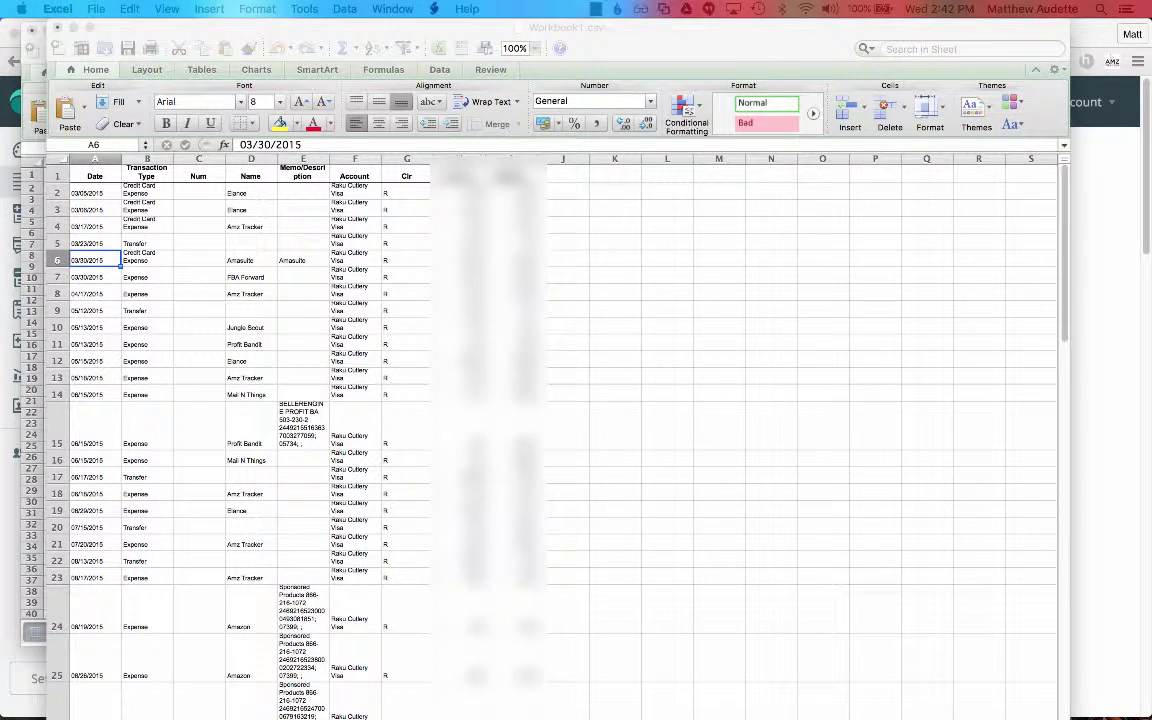
left_click(95, 9)
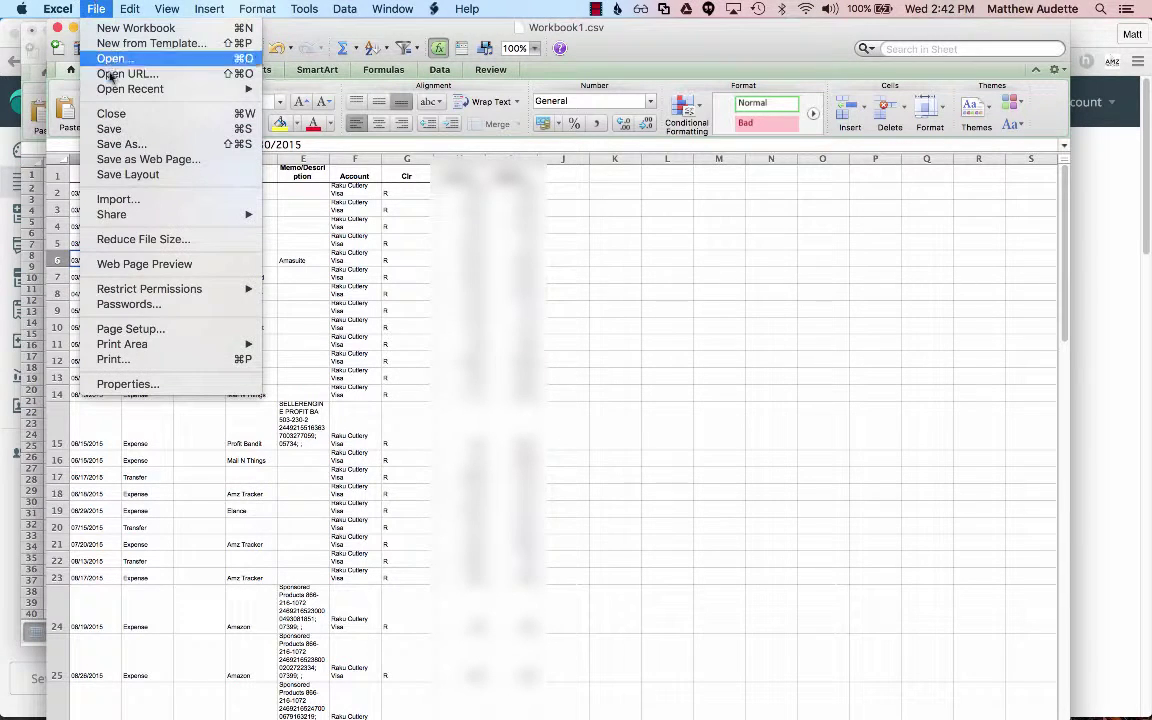
left_click(121, 144)
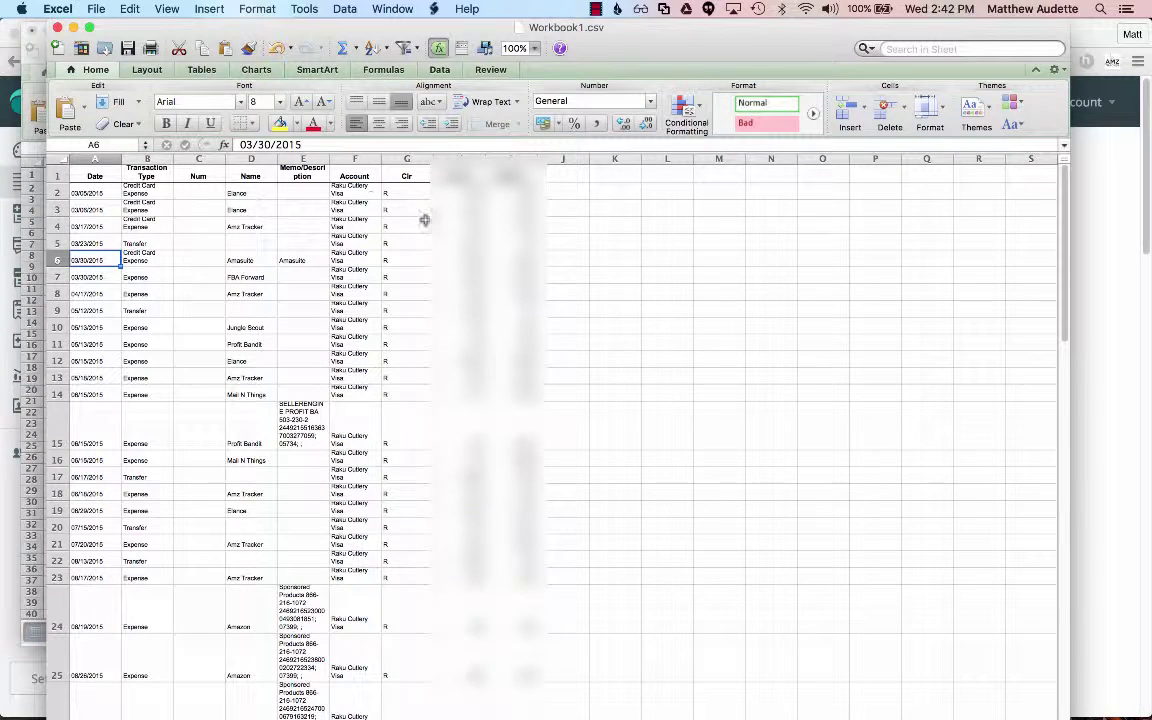
- Switch to Wave in Chrome and open the bank statement upload form from the Raku Cutlery transactions page
left_click(1091, 355)
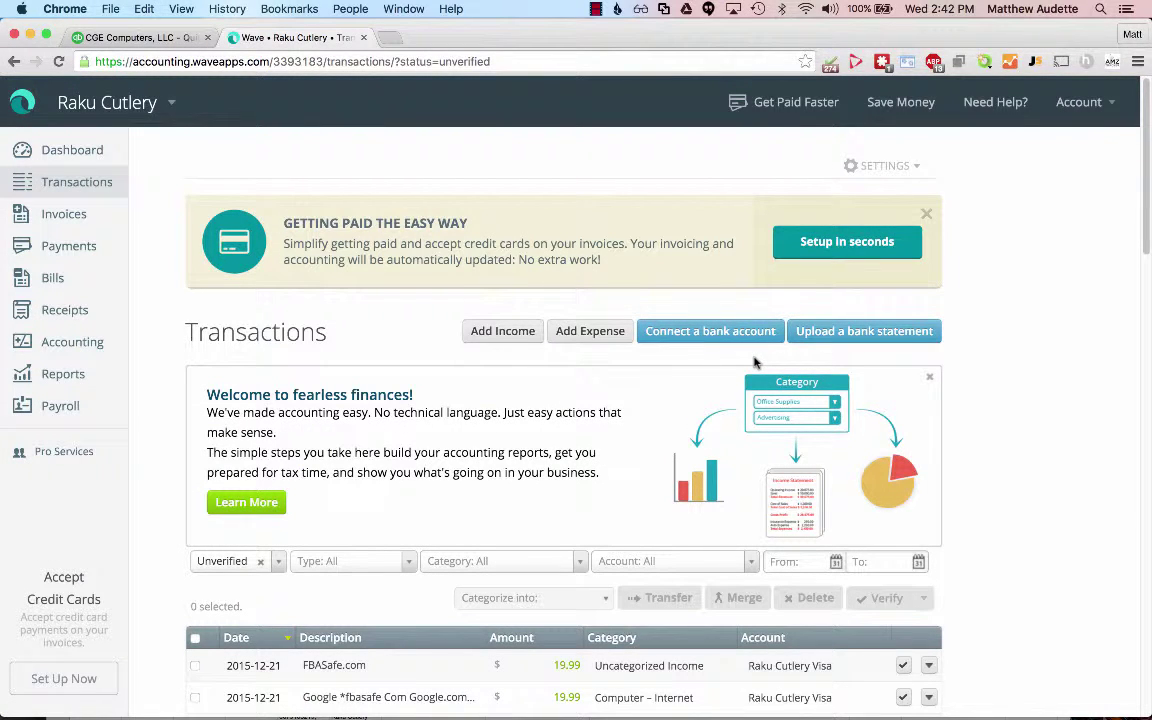
scroll(722, 380, "down", 3)
scroll(699, 404, "up", 3)
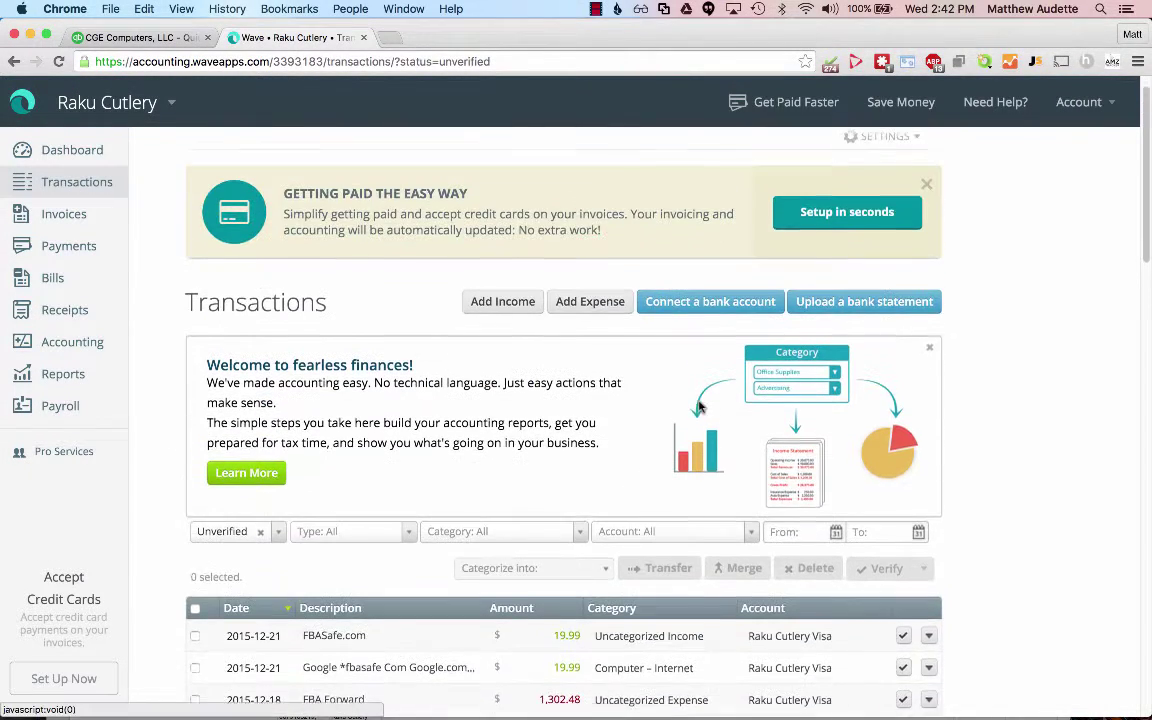
left_click(72, 181)
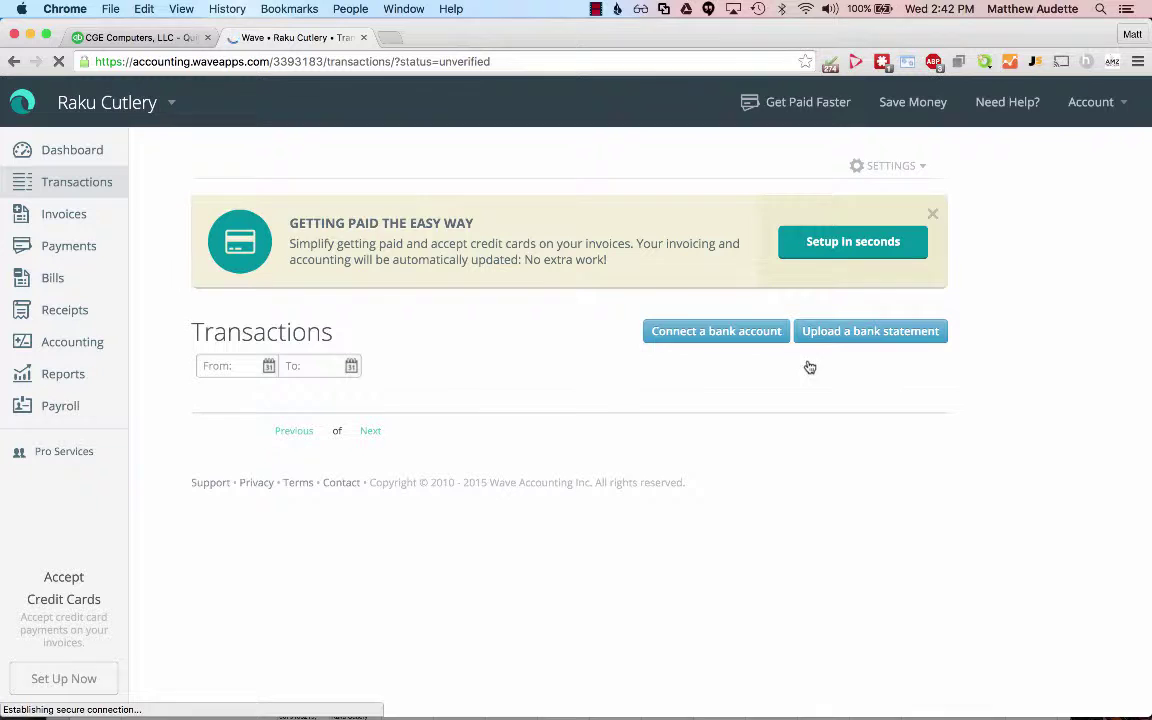
left_click(855, 333)
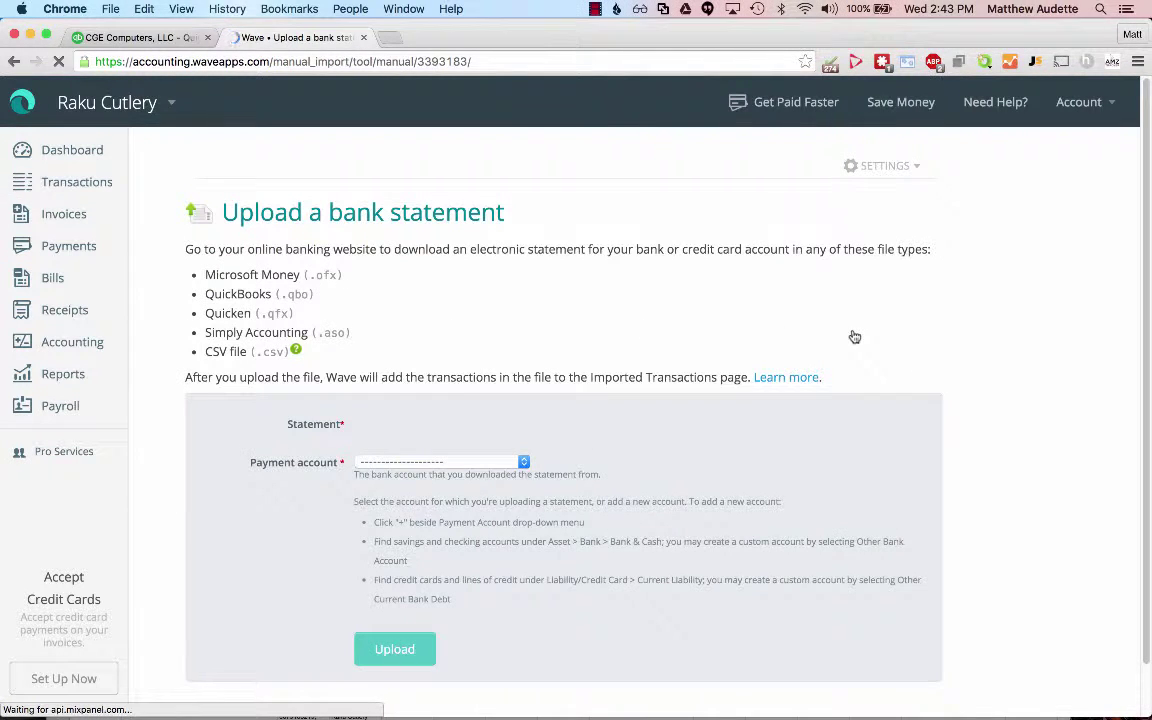
- Choose Raku Cutlery Visa as the payment account, attach Workbook1.csv from Downloads as the statement, and upload it
left_click(521, 462)
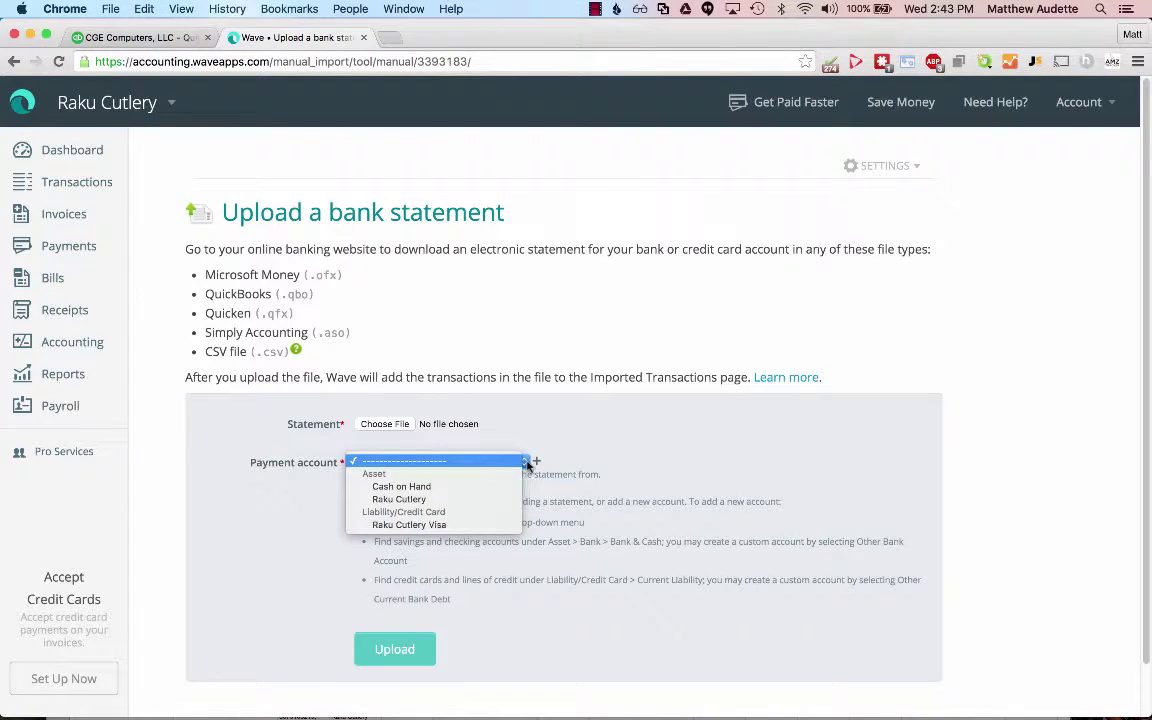
left_click(489, 525)
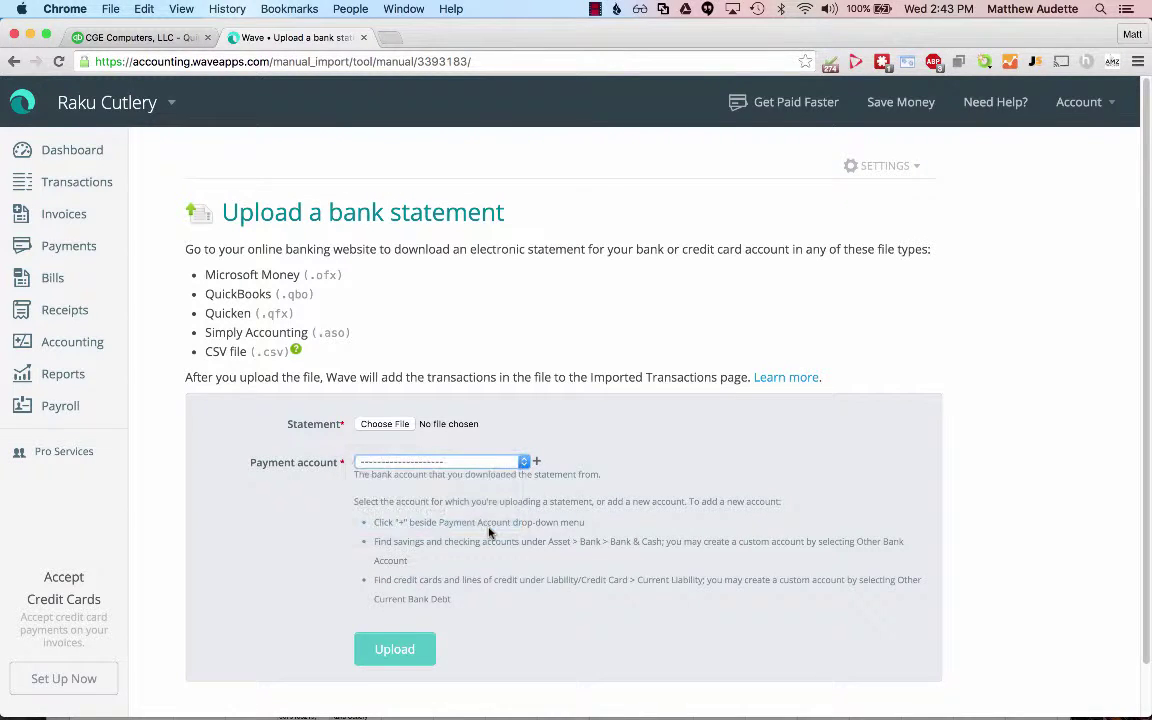
left_click(397, 426)
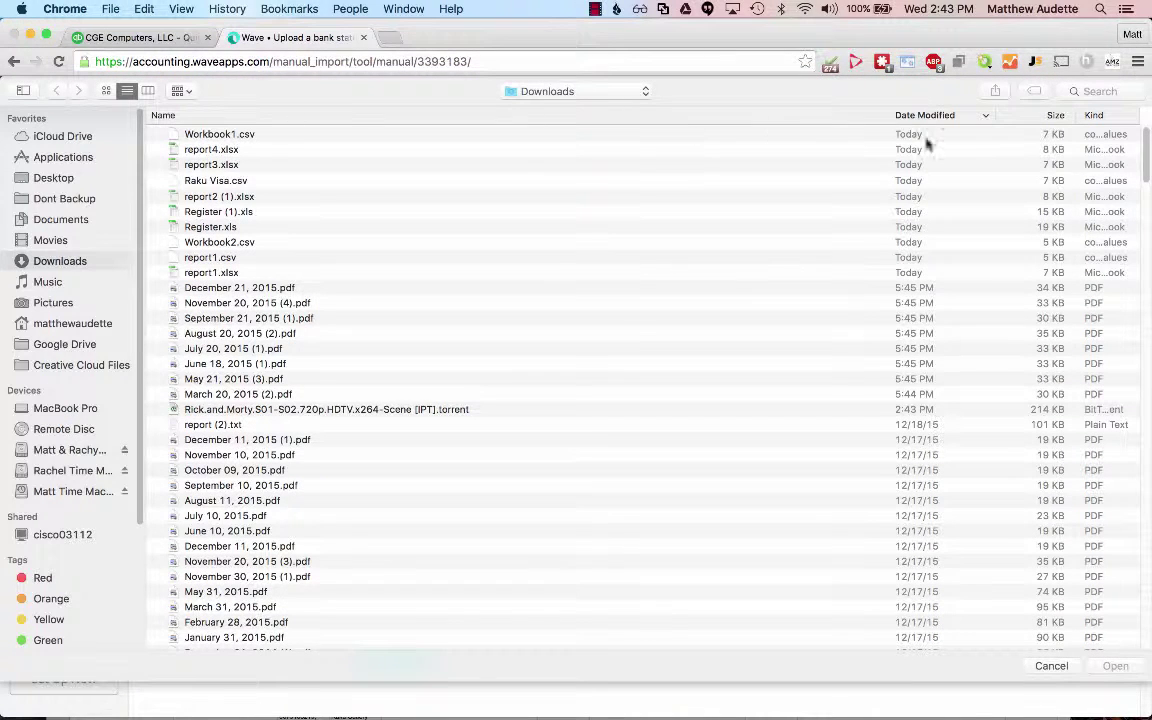
double_click(226, 136)
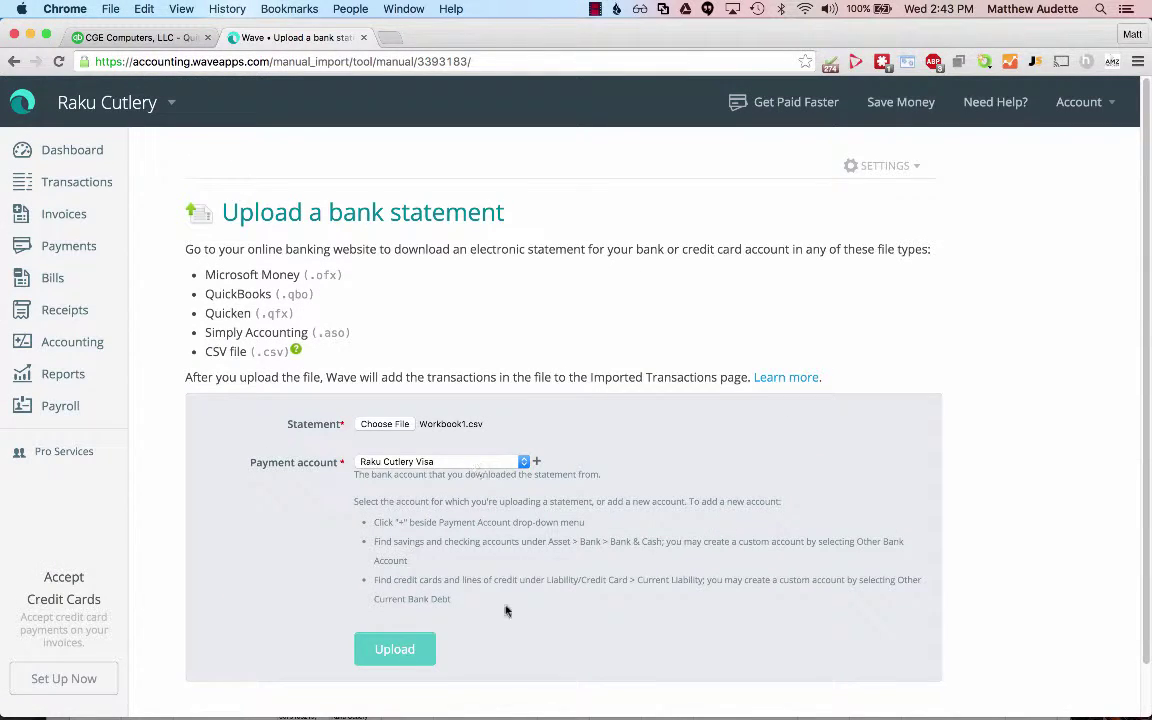
left_click(425, 649)
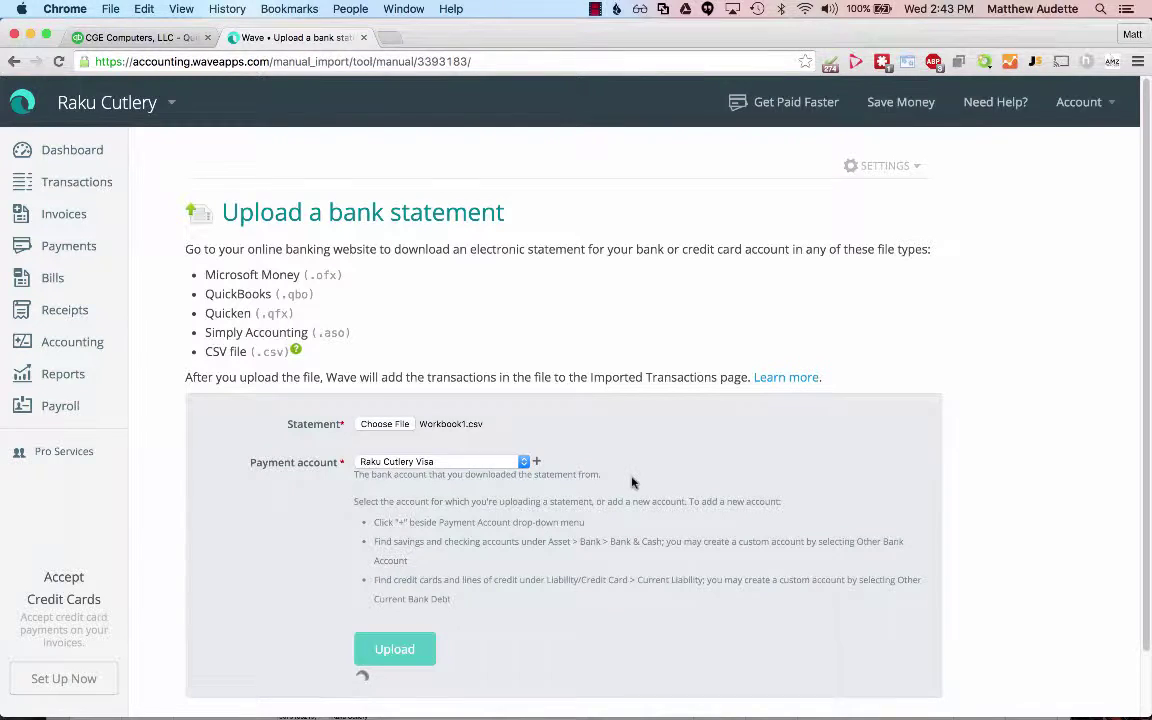
- Confirm the Date column for the CSV import and select the Amount column as the charges
scroll(631, 483, "down", 2)
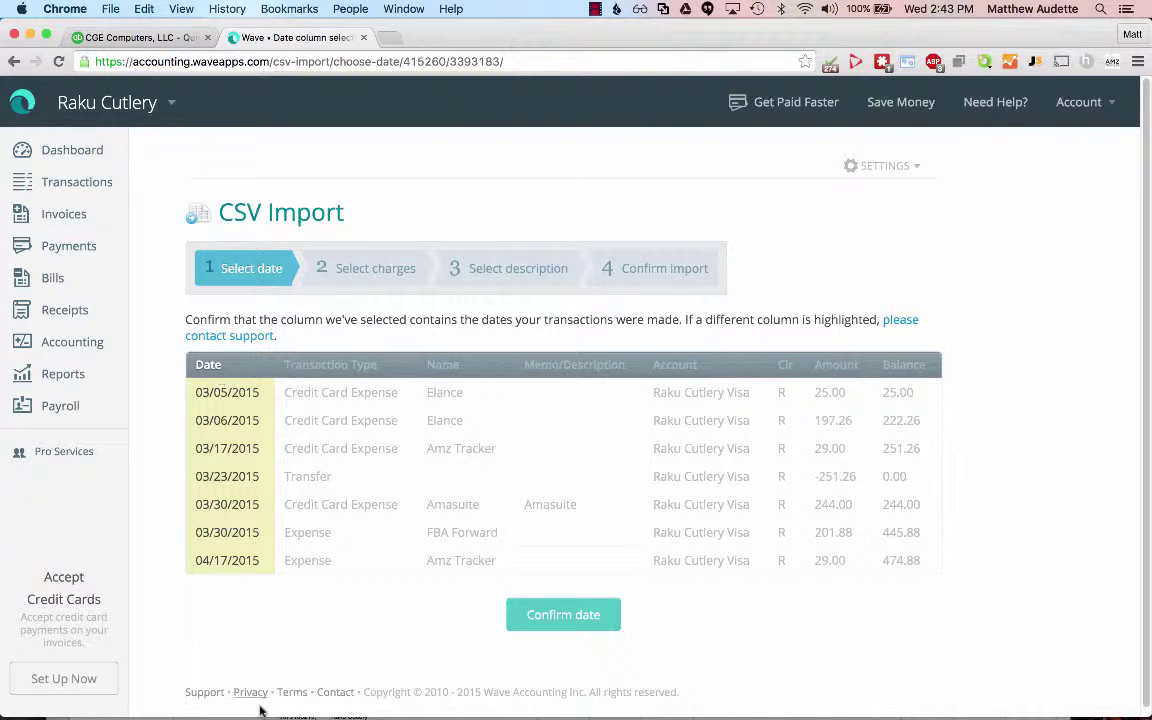
left_click(573, 612)
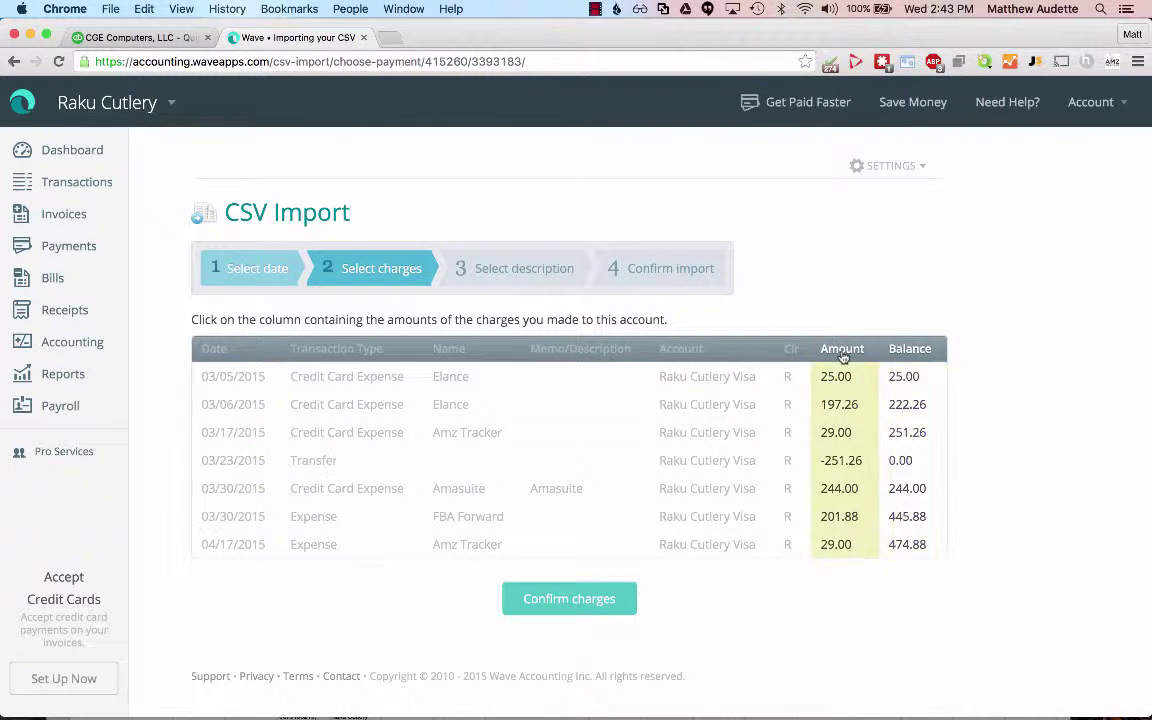
left_click(864, 350)
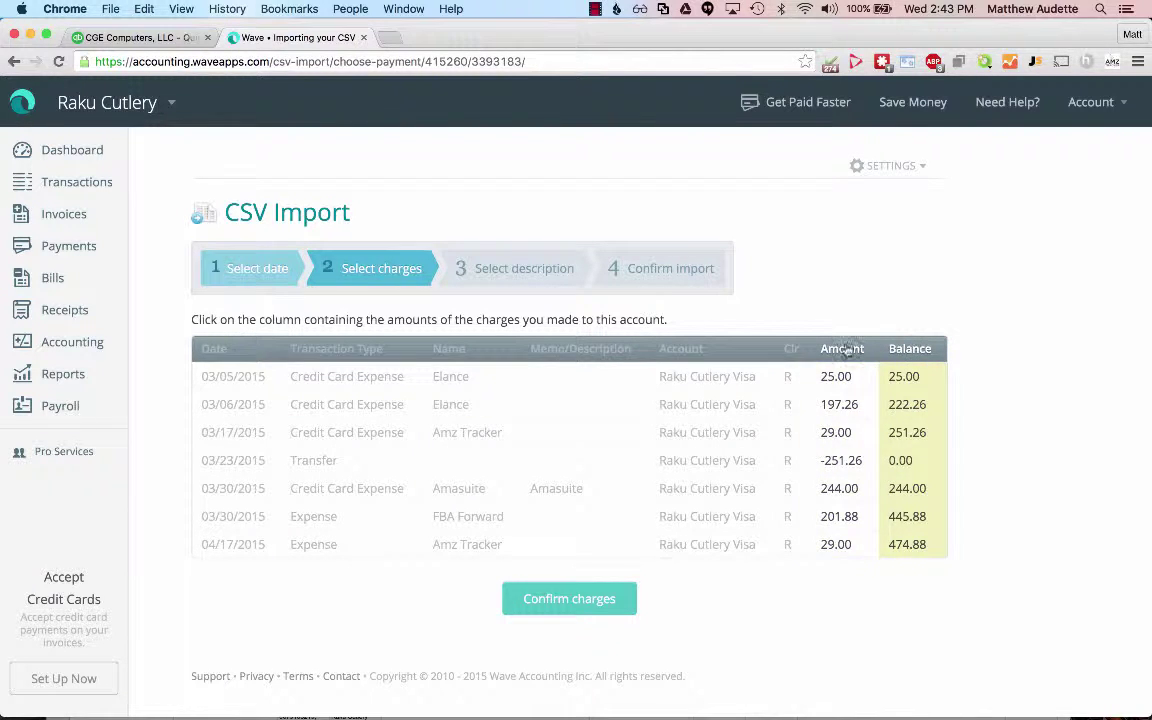
left_click(847, 349)
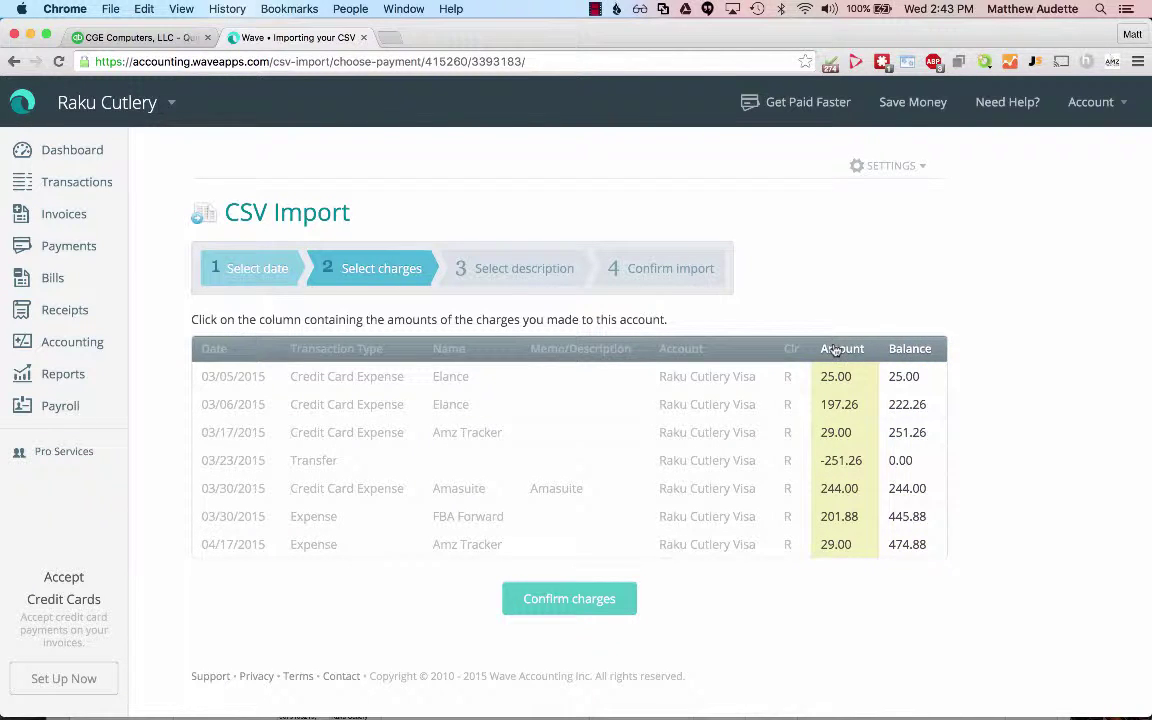
left_click(565, 597)
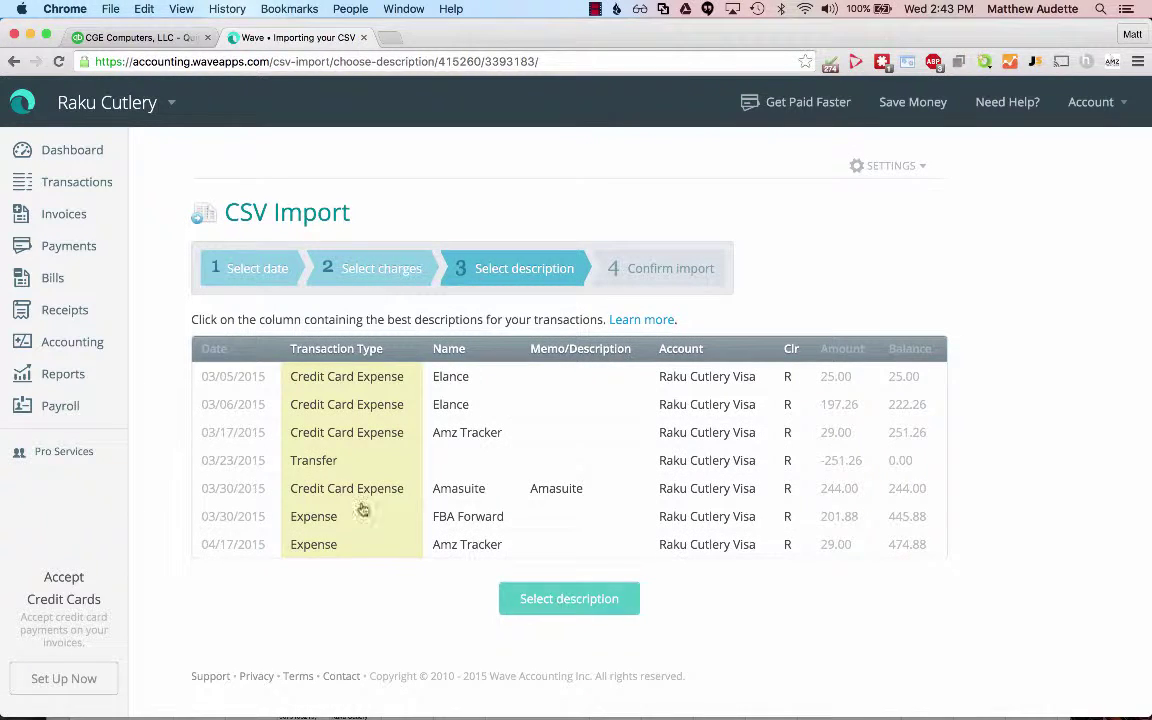
- Use the Name column as the transaction description and submit the statement from the import confirmation
left_click(485, 352)
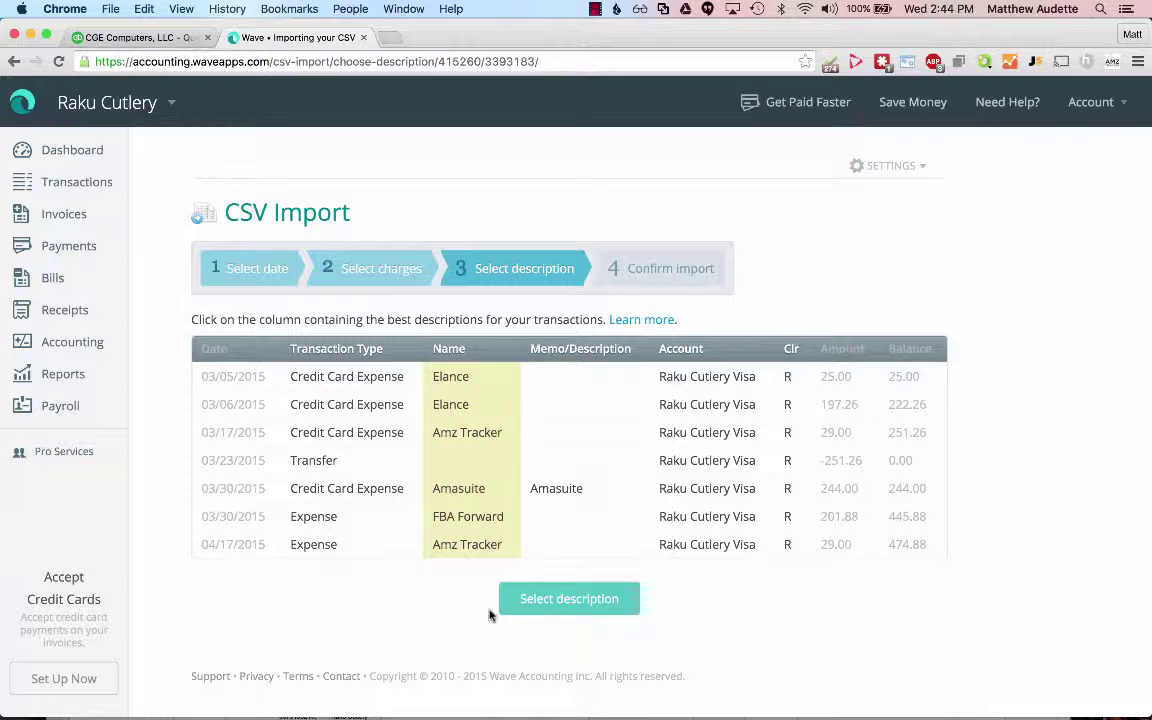
left_click(556, 604)
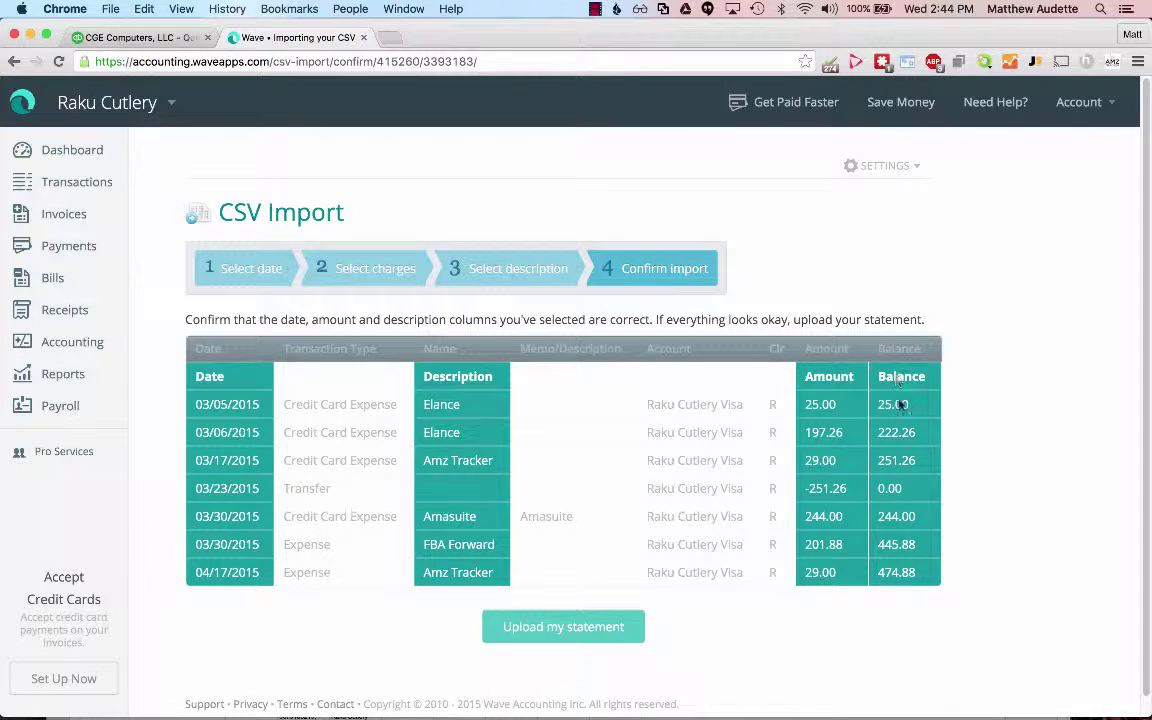
left_click(595, 624)
left_click(595, 9)
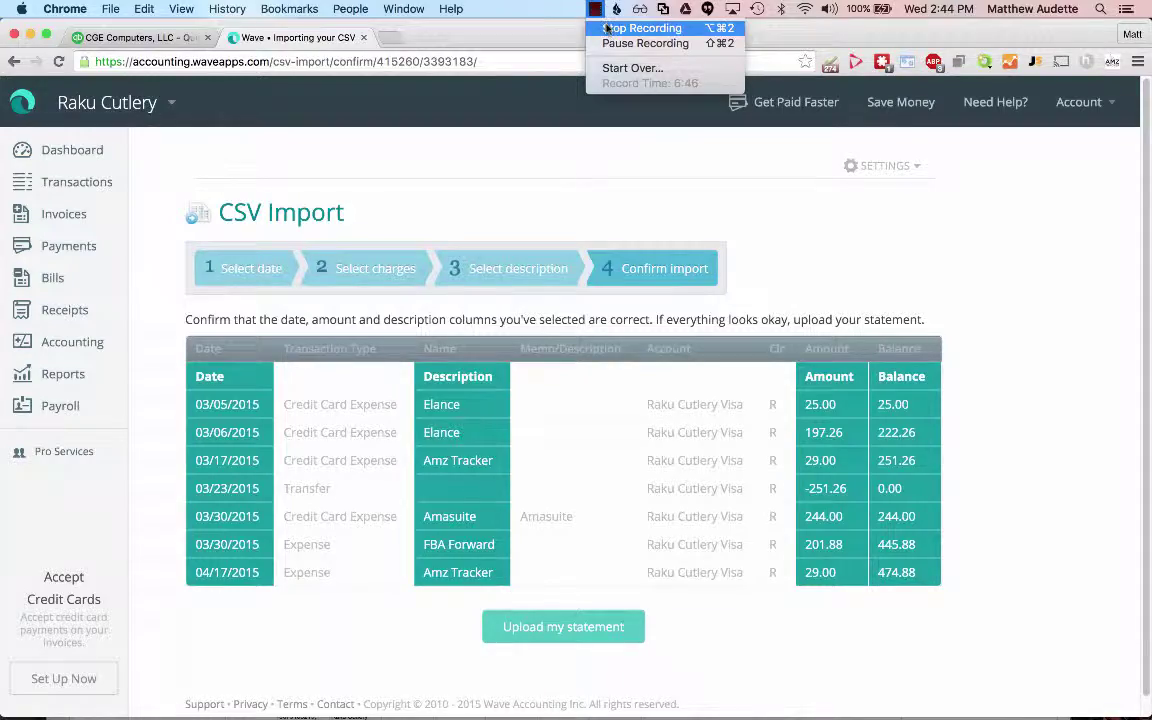